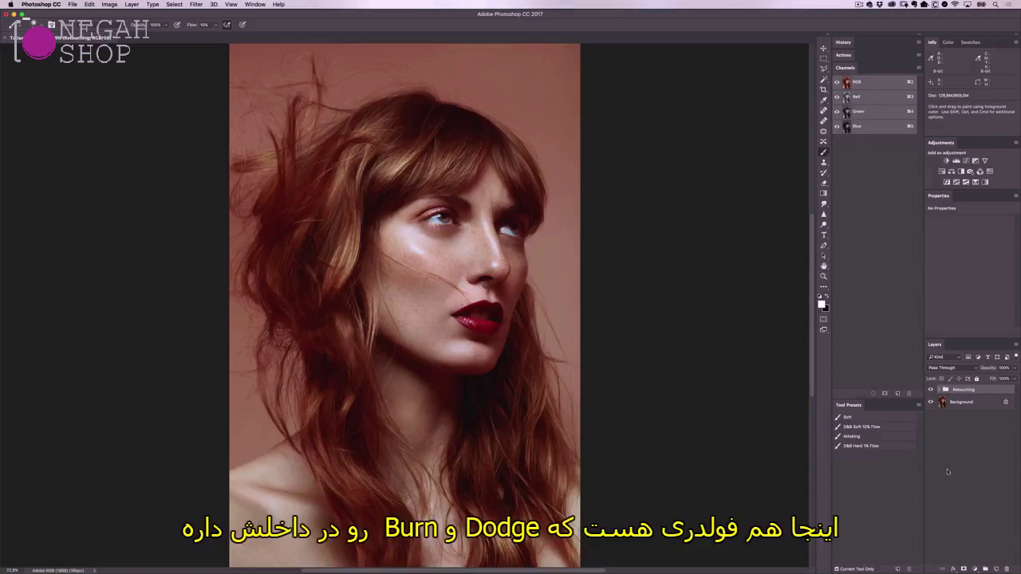
Step: Expand the Retouching group and toggle the D&B group's visibility to compare the portrait with and without dodging and burning
{"action": "left_click", "coordinate": [941, 391]}
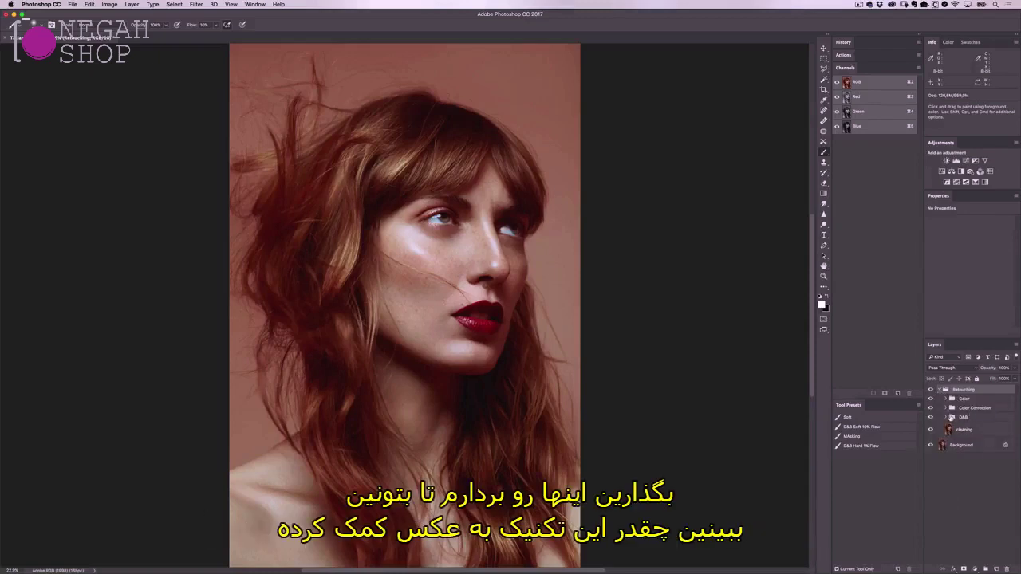
{"action": "left_click", "coordinate": [934, 418]}
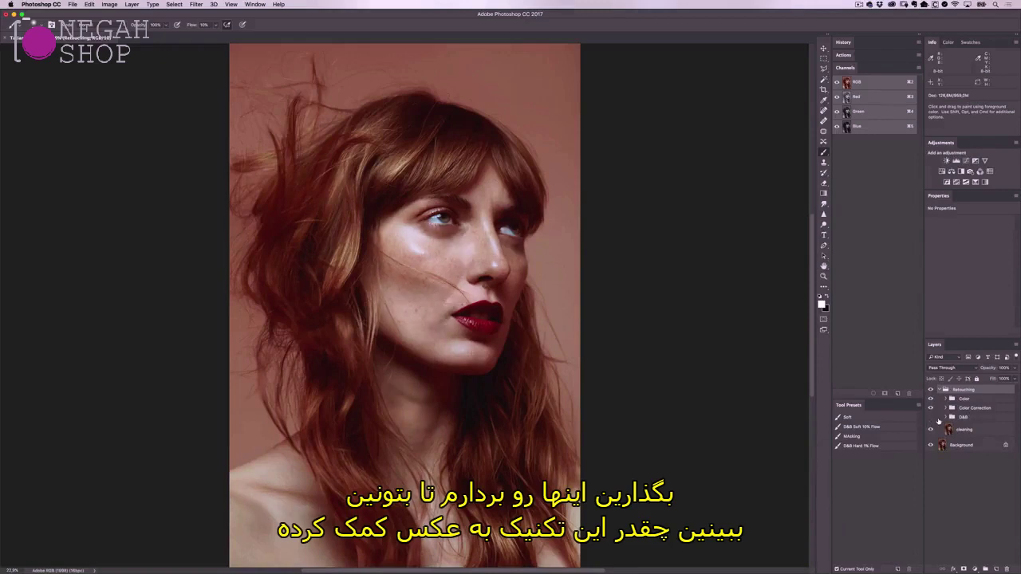
{"action": "left_click", "coordinate": [930, 417]}
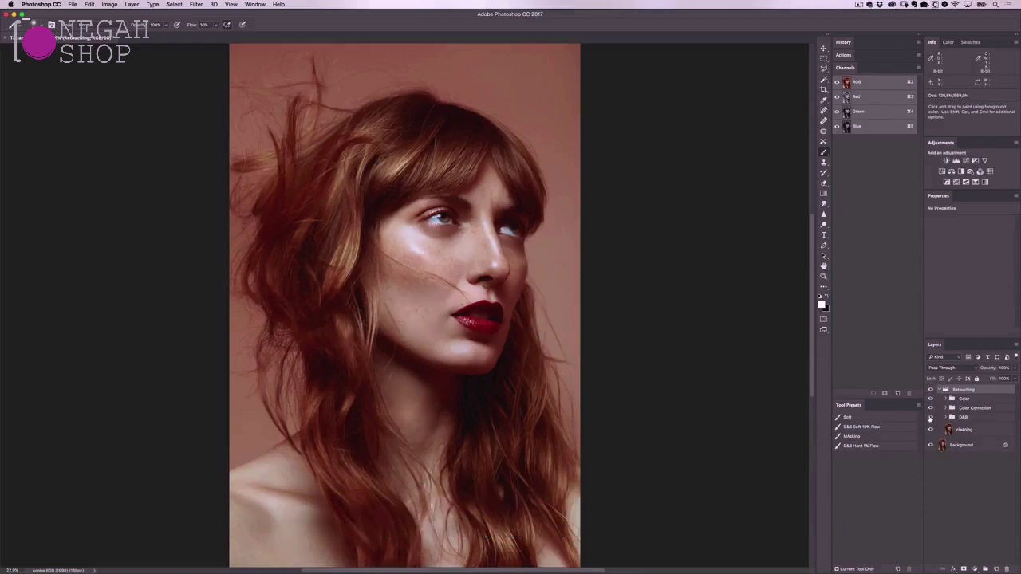
{"action": "left_click", "coordinate": [930, 417]}
{"action": "left_click", "coordinate": [931, 417]}
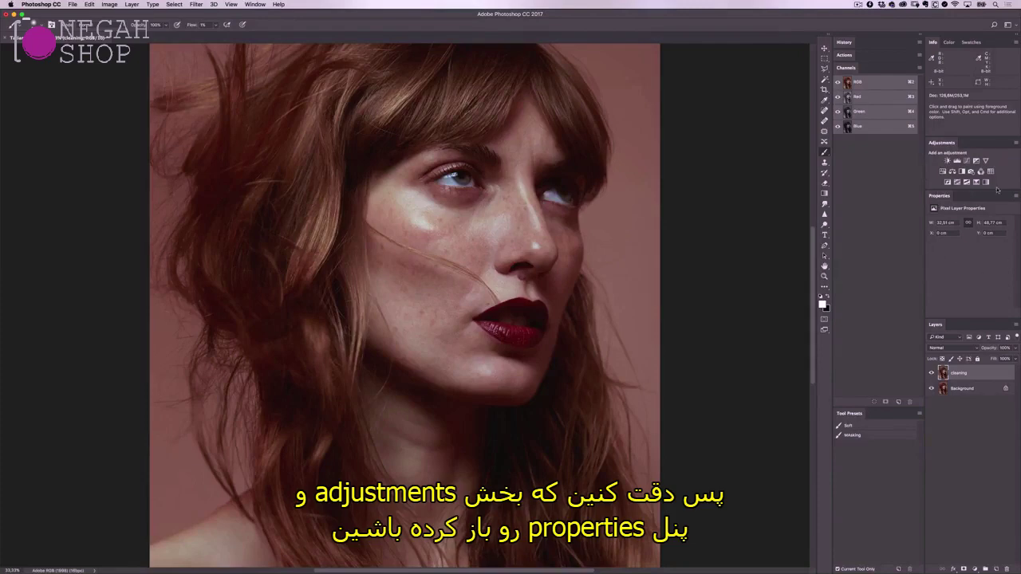
Step: Check that the Adjustments and Properties panels are enabled, and add a Curves adjustment layer above the cleaning layer
{"action": "left_click", "coordinate": [255, 4]}
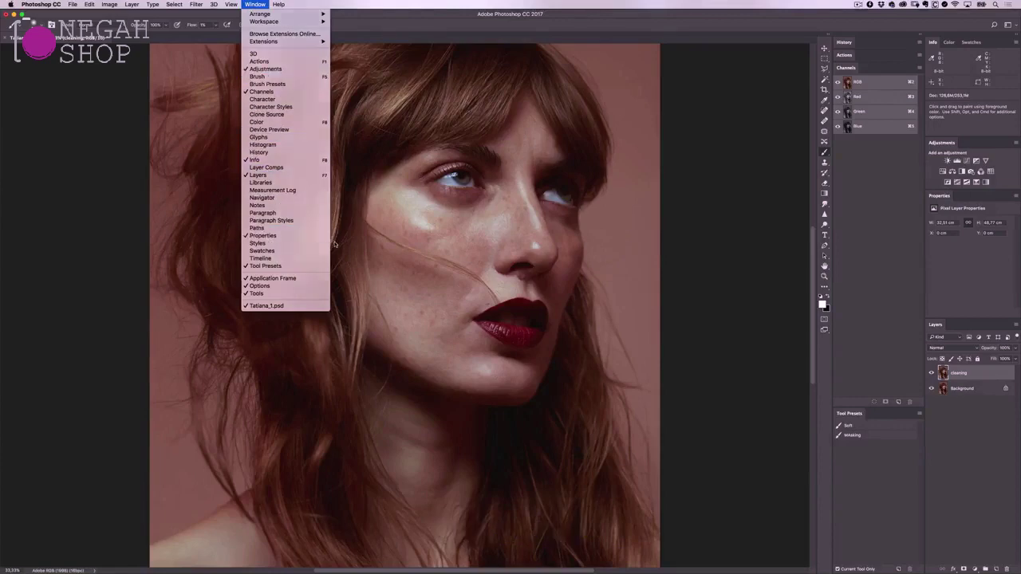
{"action": "left_click", "coordinate": [730, 162]}
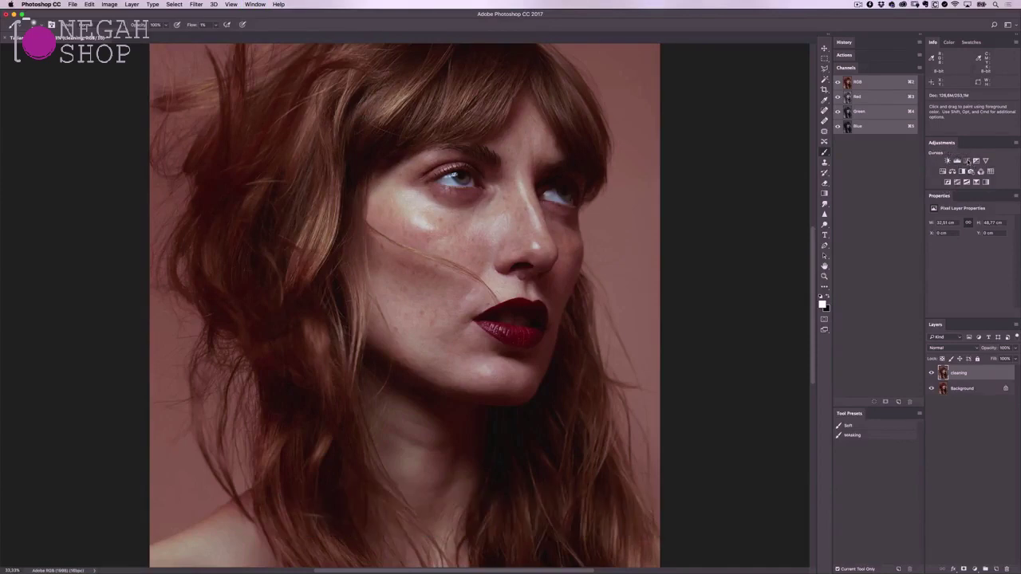
{"action": "left_click", "coordinate": [971, 162]}
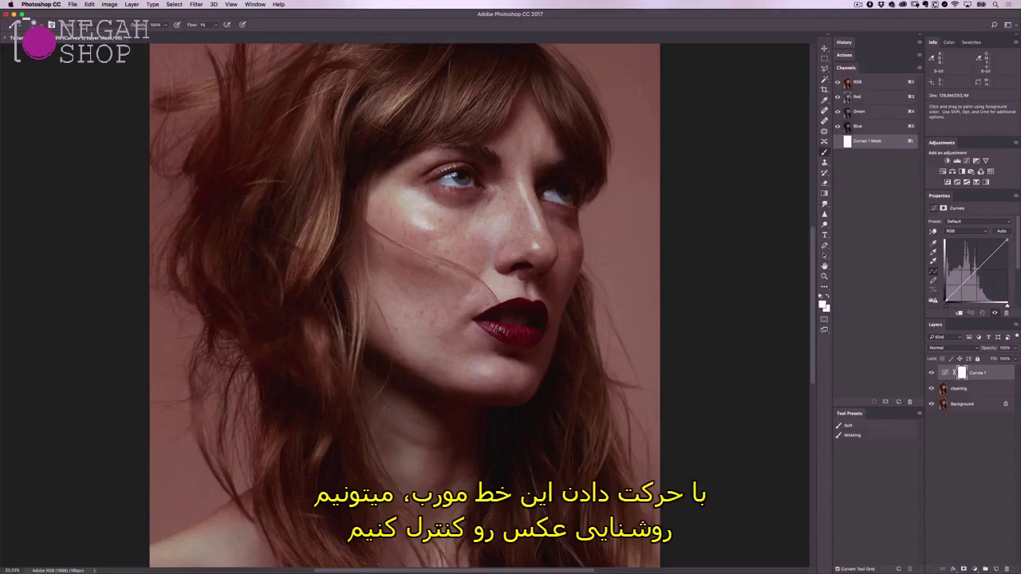
Step: Try a midtone control point on the RGB curve, pulling it up to brighten and down to darken the portrait
{"action": "left_click", "coordinate": [978, 269]}
{"action": "mouse_move", "coordinate": [977, 270]}
{"action": "left_mouse_down"}
{"action": "mouse_move", "coordinate": [975, 259]}
{"action": "mouse_move", "coordinate": [981, 286]}
{"action": "mouse_move", "coordinate": [971, 260]}
{"action": "left_mouse_up"}
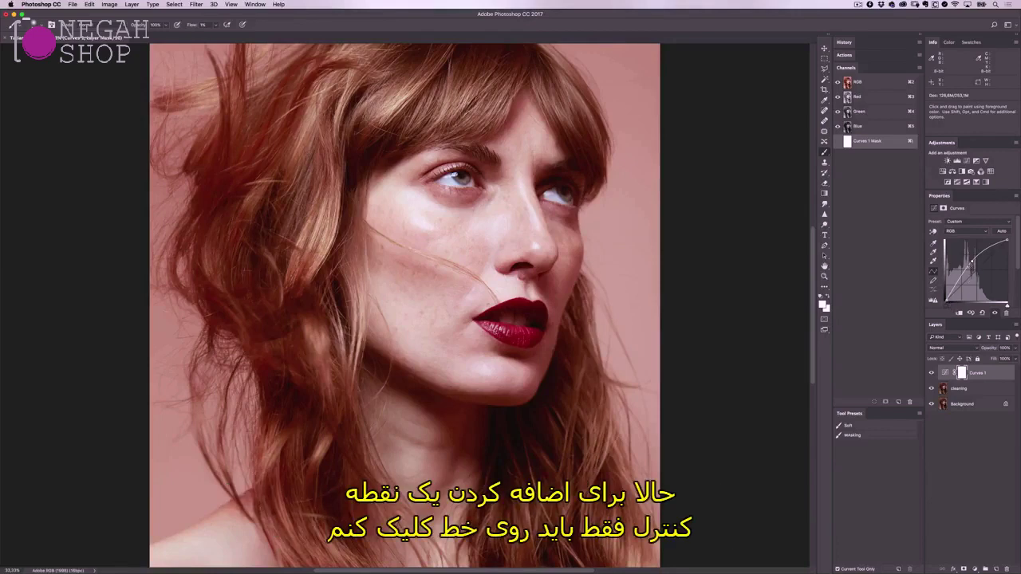
{"action": "left_click_drag", "start_coordinate": [976, 255], "coordinate": [1007, 304]}
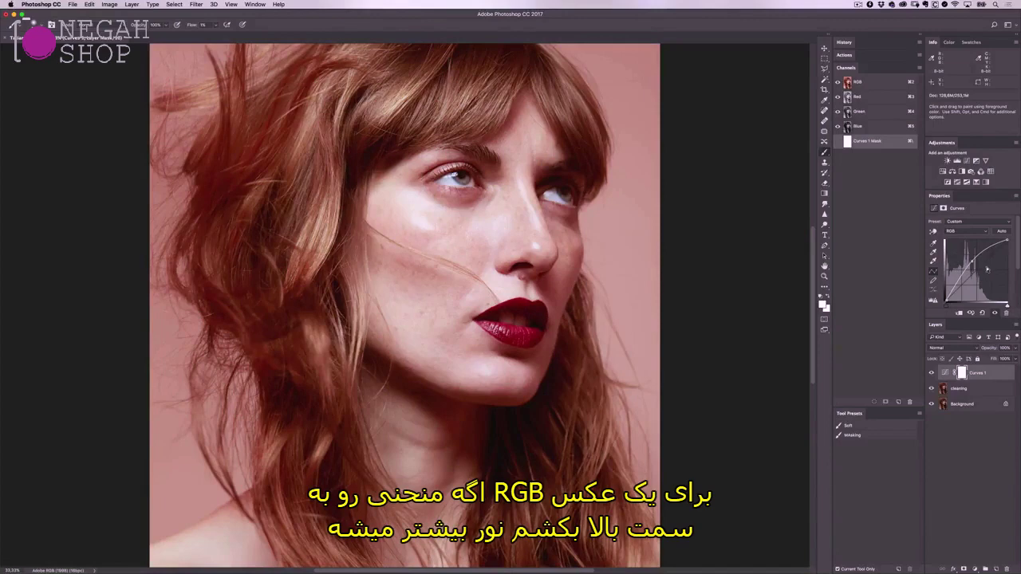
{"action": "mouse_move", "coordinate": [972, 270]}
{"action": "left_mouse_down"}
{"action": "mouse_move", "coordinate": [968, 249]}
{"action": "mouse_move", "coordinate": [982, 280]}
{"action": "left_mouse_up"}
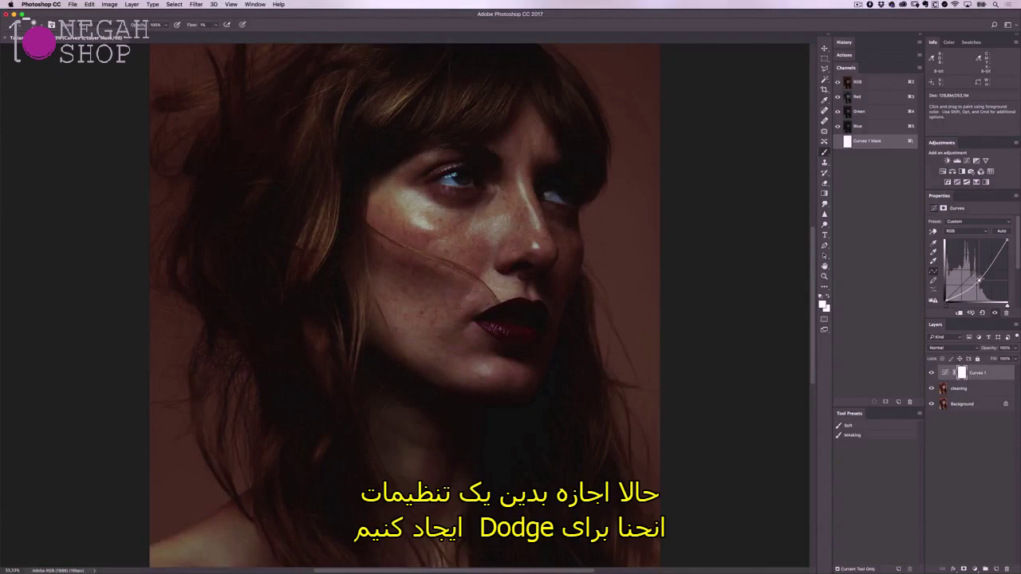
{"action": "left_click_drag", "start_coordinate": [979, 282], "coordinate": [977, 270]}
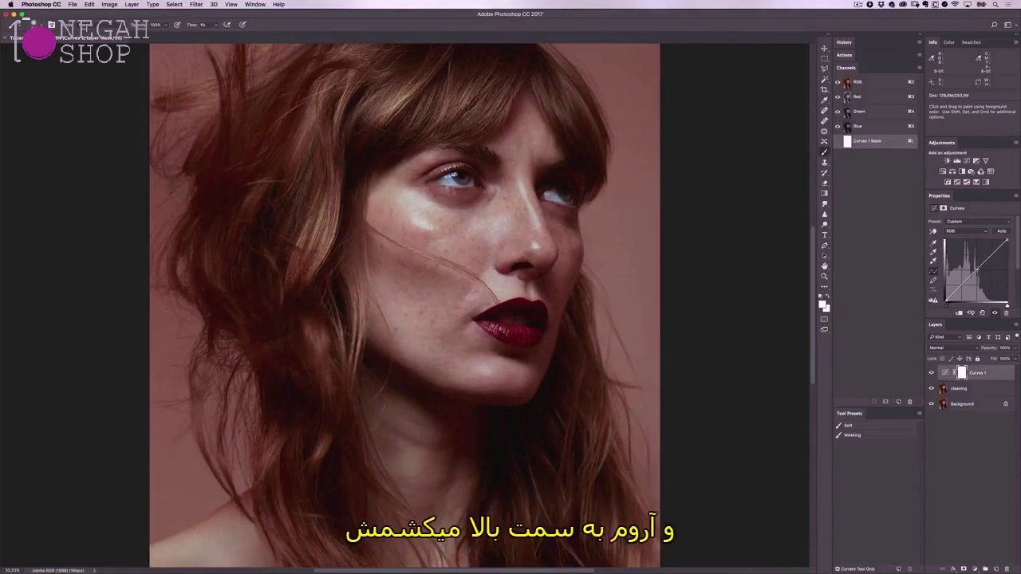
Step: Raise the curve's midpoint slightly above the diagonal to brighten the portrait, and invert the layer mask to black
{"action": "left_click_drag", "start_coordinate": [975, 271], "coordinate": [975, 251]}
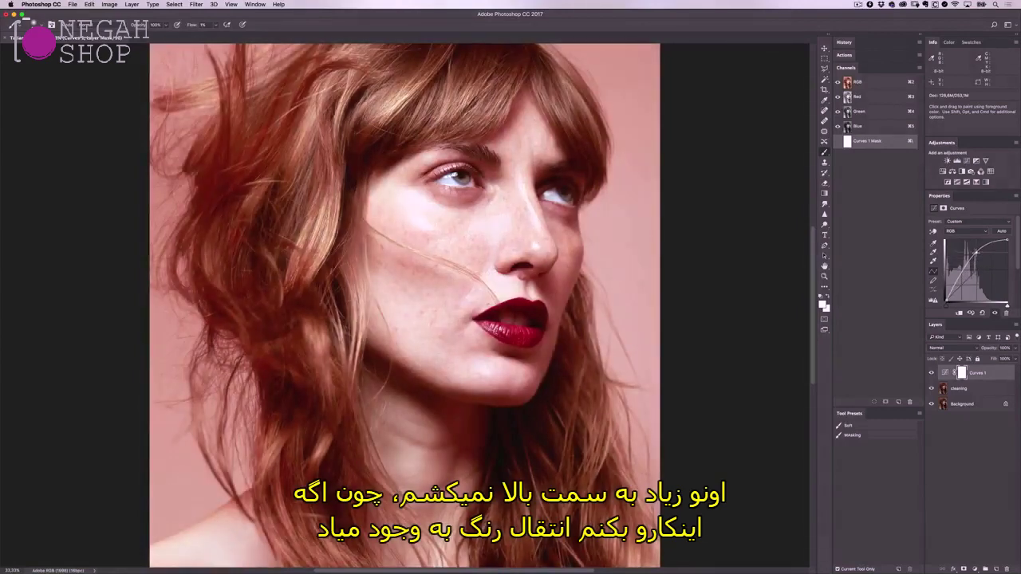
{"action": "left_click_drag", "start_coordinate": [975, 257], "coordinate": [977, 268]}
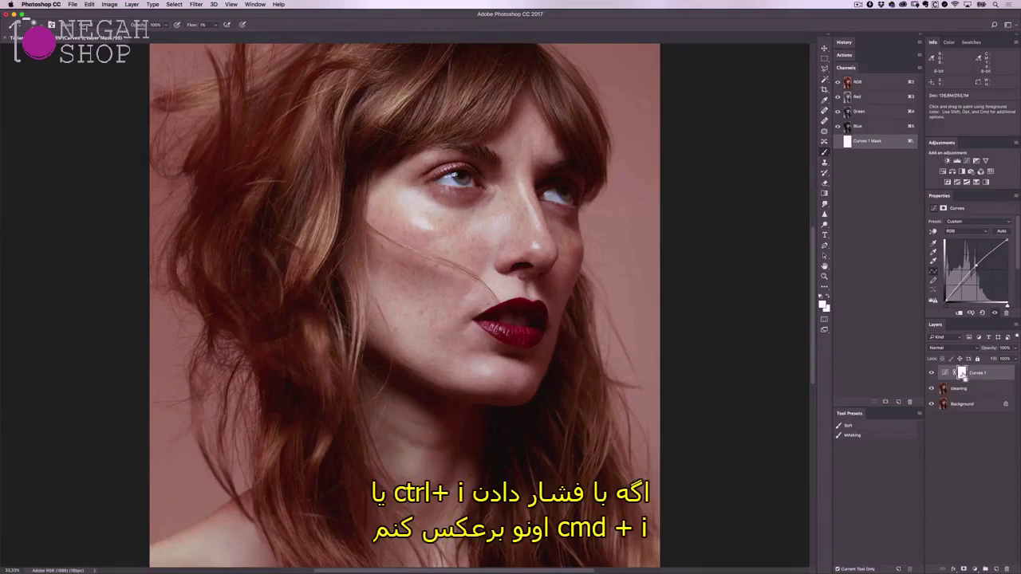
{"action": "key", "text": "super+i"}
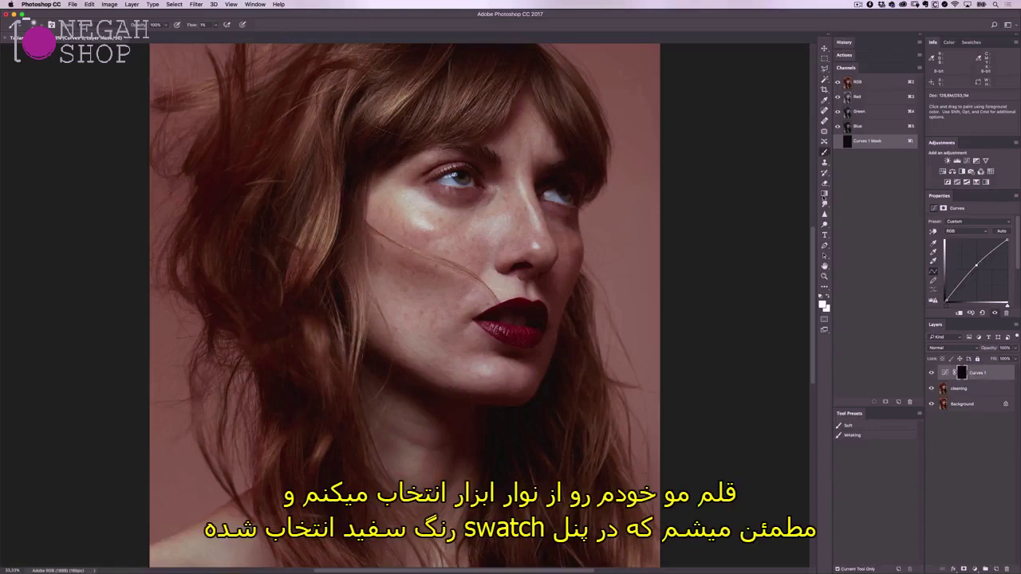
Step: Try painting white at 100% flow over the face on the Curves mask, and undo the brush strokes
{"action": "left_click", "coordinate": [823, 304]}
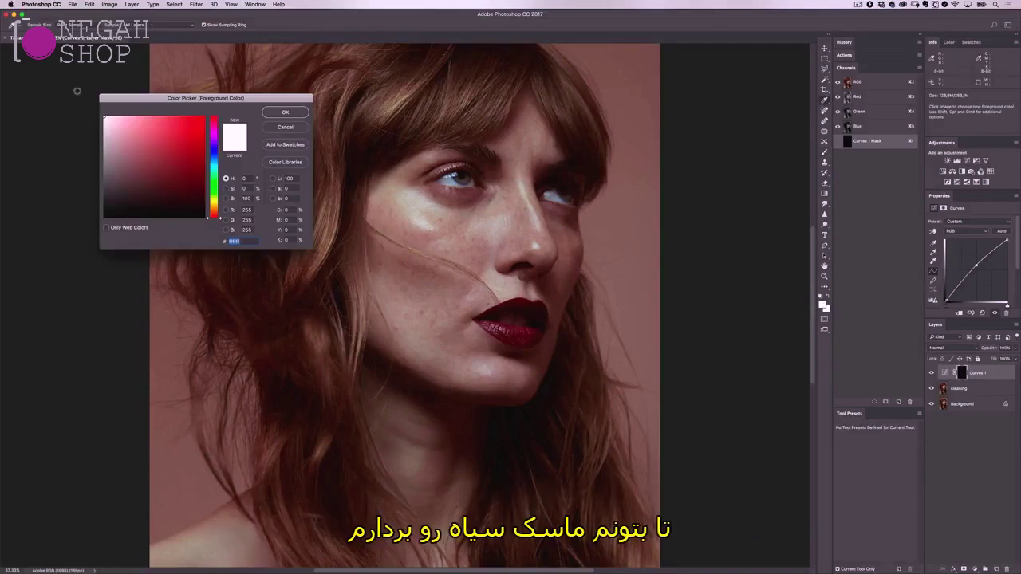
{"action": "left_click", "coordinate": [279, 115]}
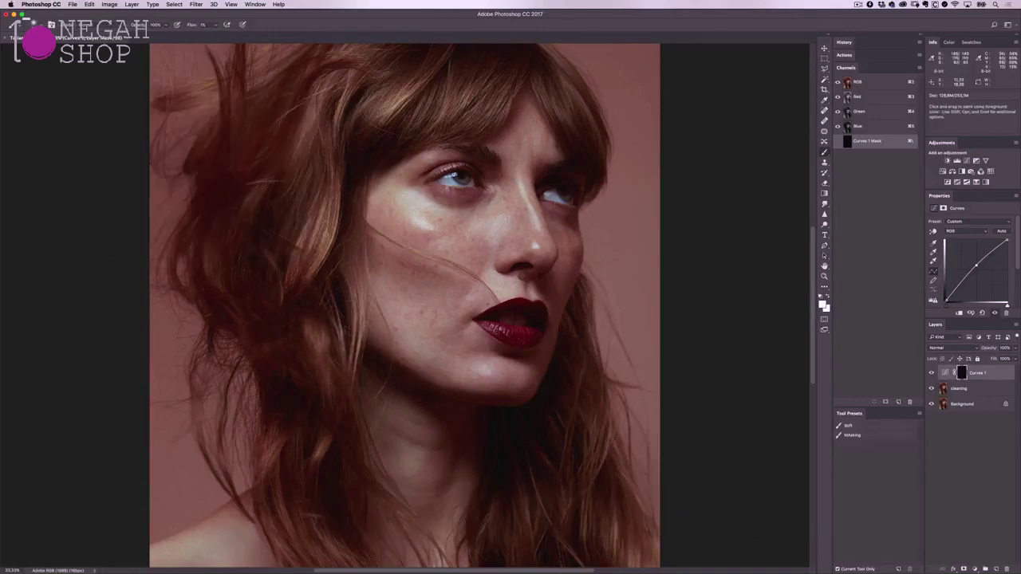
{"action": "left_click_drag", "start_coordinate": [216, 29], "coordinate": [265, 30]}
{"action": "mouse_move", "coordinate": [397, 231]}
{"action": "left_mouse_down"}
{"action": "mouse_move", "coordinate": [431, 263]}
{"action": "mouse_move", "coordinate": [470, 347]}
{"action": "mouse_move", "coordinate": [480, 341]}
{"action": "mouse_move", "coordinate": [354, 200]}
{"action": "mouse_move", "coordinate": [255, 205]}
{"action": "mouse_move", "coordinate": [445, 391]}
{"action": "mouse_move", "coordinate": [561, 404]}
{"action": "mouse_move", "coordinate": [552, 330]}
{"action": "mouse_move", "coordinate": [479, 208]}
{"action": "left_mouse_up"}
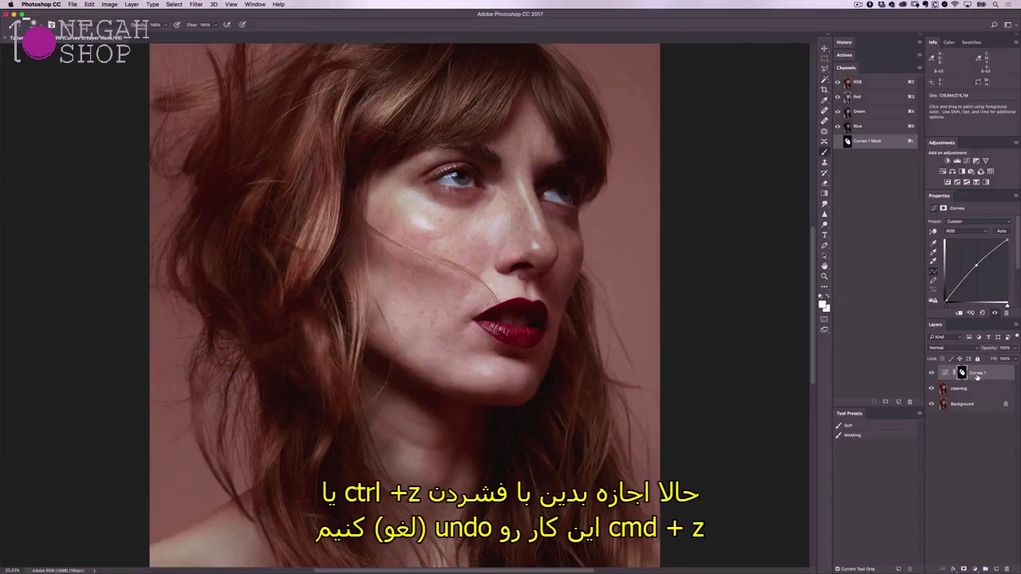
{"action": "key", "text": "super+z"}
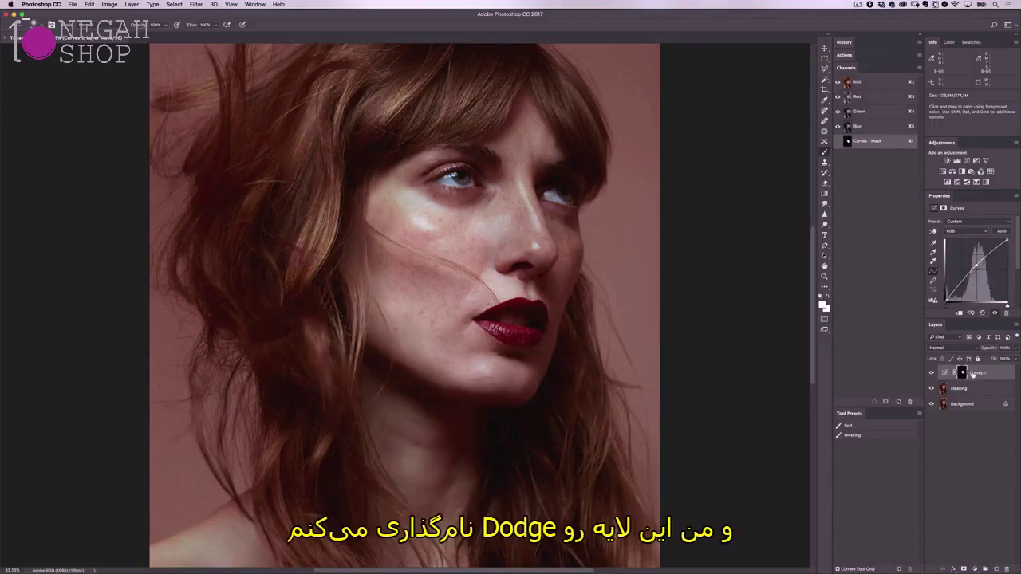
Step: Rename the brightening Curves layer as Dodge
{"action": "double_click", "coordinate": [975, 373]}
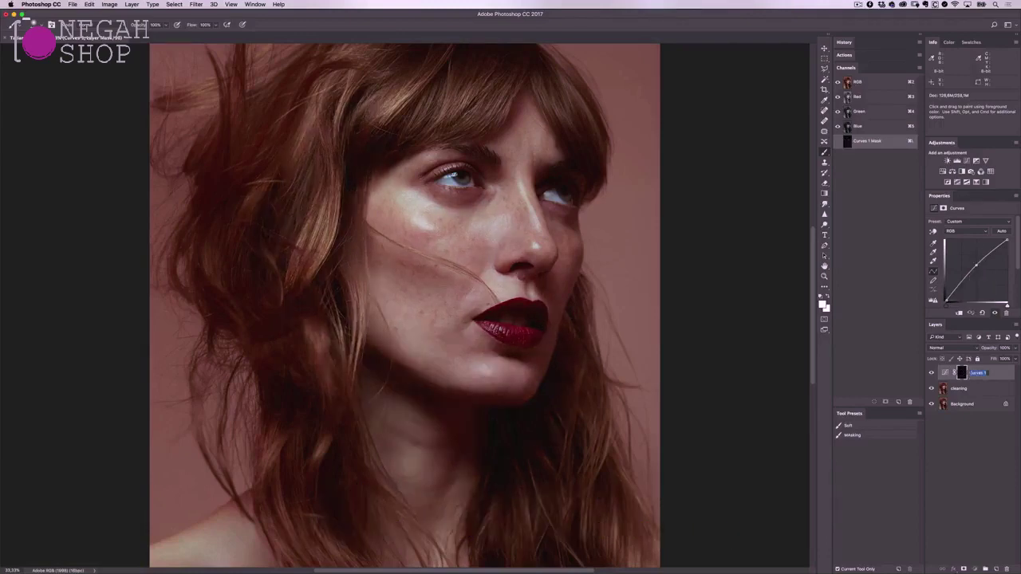
{"action": "type", "text": "B"}
{"action": "type", "text": "odge"}
{"action": "key", "text": "Return"}
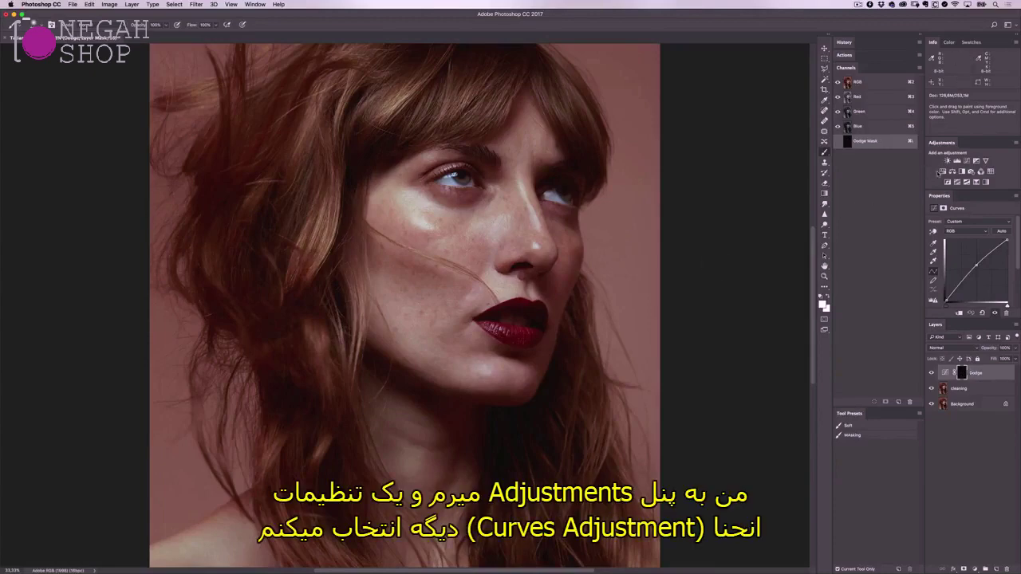
Step: Add a second Curves adjustment layer with its midpoint lowered slightly to darken the image, and invert its mask to black
{"action": "left_click", "coordinate": [965, 162]}
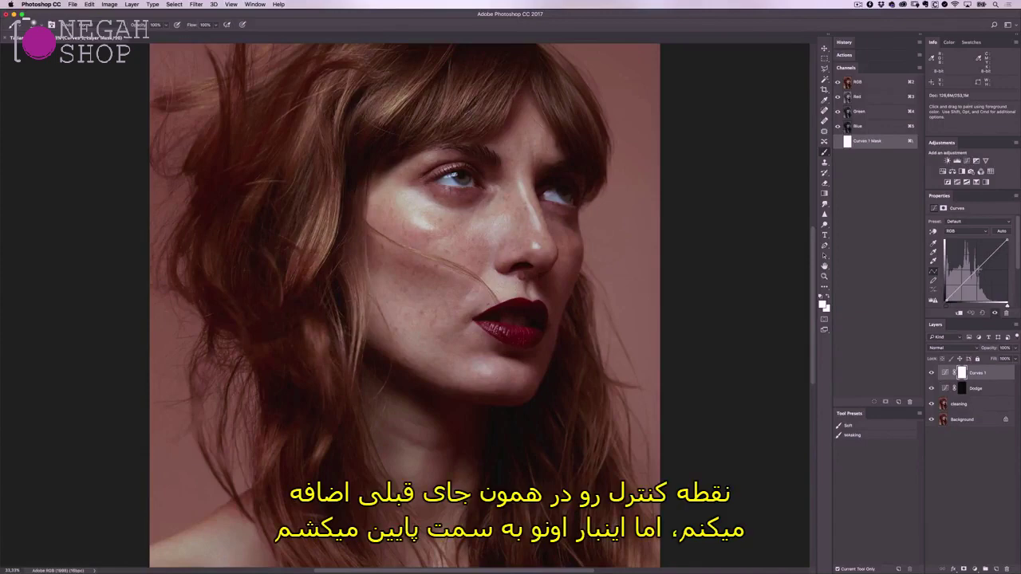
{"action": "left_click", "coordinate": [977, 270]}
{"action": "left_click_drag", "start_coordinate": [975, 270], "coordinate": [978, 276]}
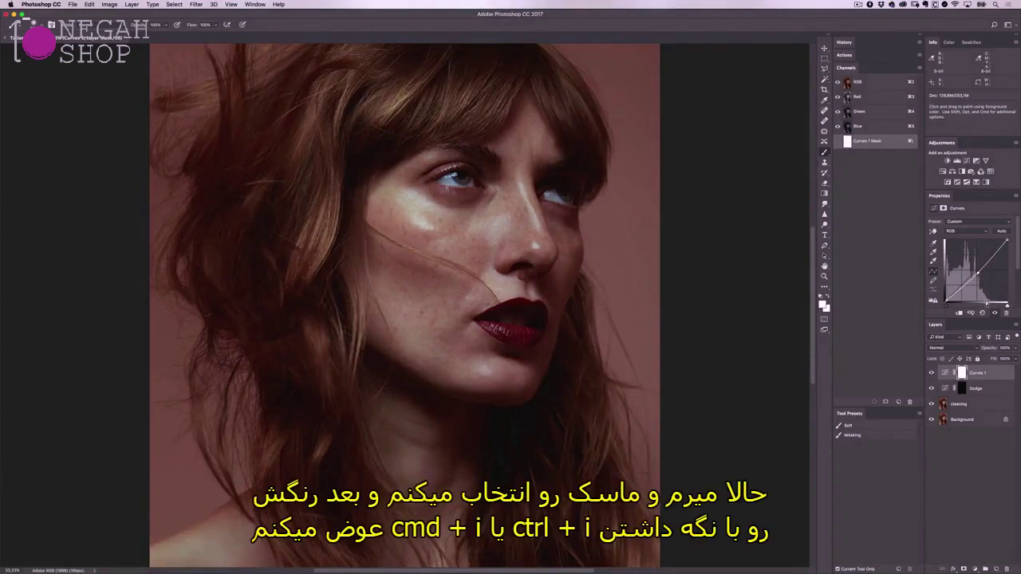
{"action": "left_click", "coordinate": [961, 373]}
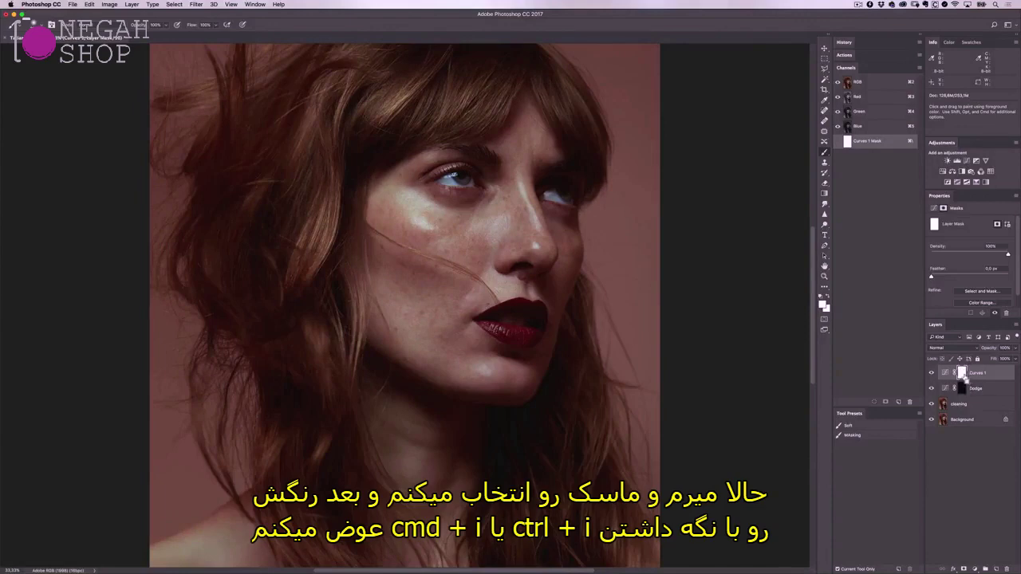
{"action": "key", "text": "super+i"}
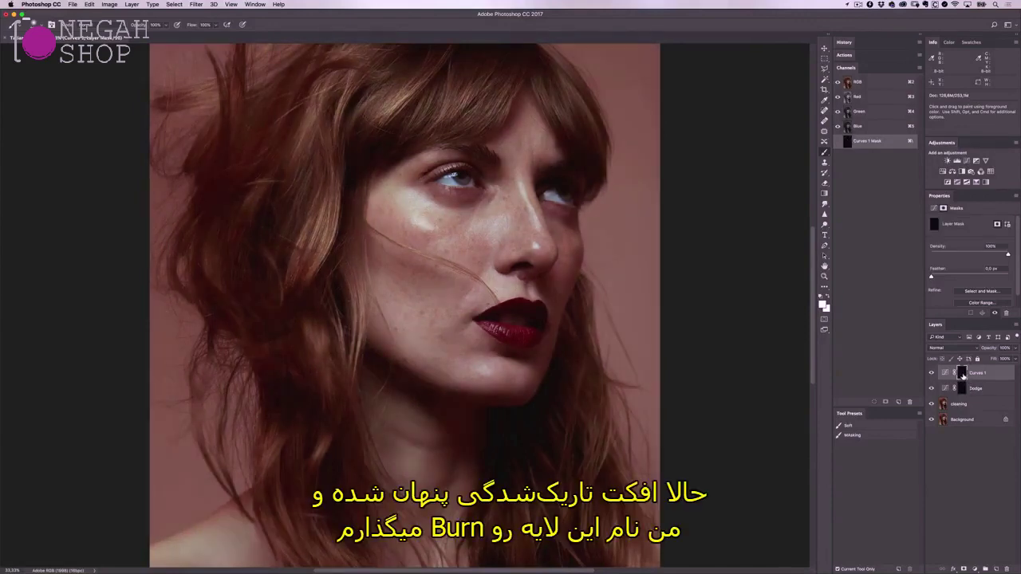
Step: Rename the darkening Curves layer as Burn
{"action": "left_click", "coordinate": [977, 374]}
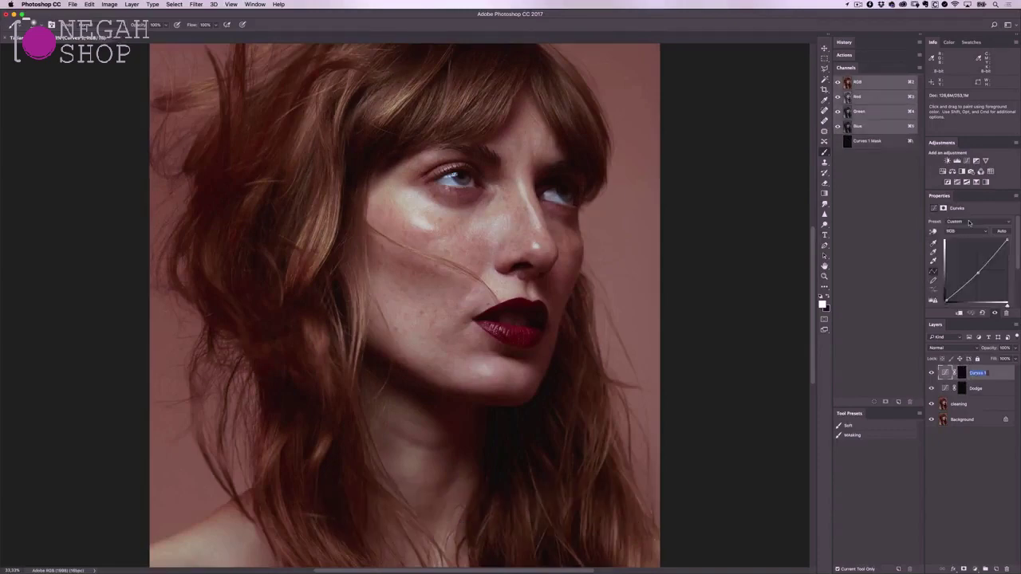
{"action": "double_click", "coordinate": [976, 374]}
{"action": "key", "text": "Return"}
Step: Add a Hue/Saturation adjustment layer above Burn with Saturation at -100 and the Color blend mode
{"action": "left_click", "coordinate": [943, 172]}
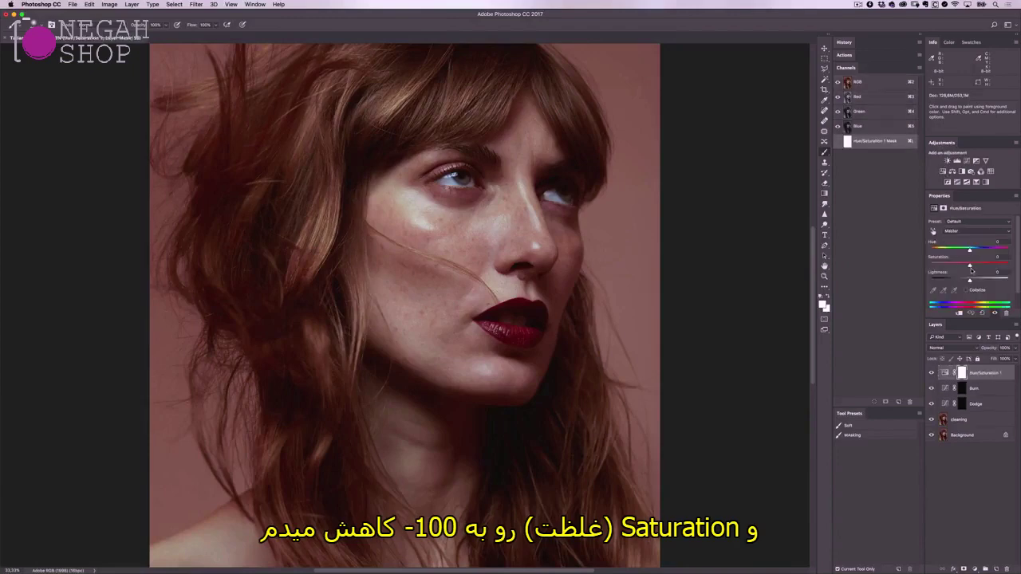
{"action": "left_click_drag", "start_coordinate": [970, 266], "coordinate": [929, 266]}
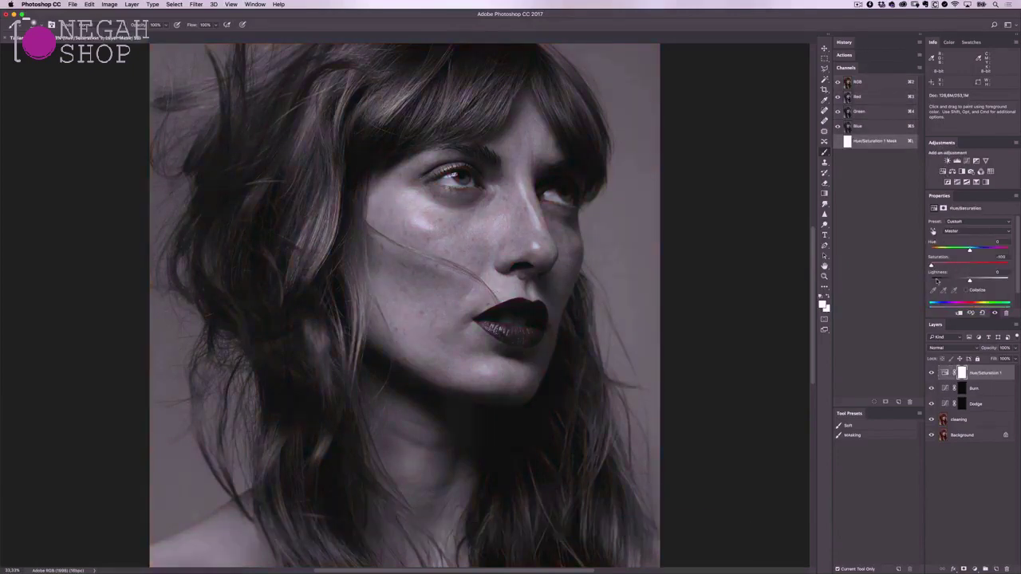
{"action": "left_click", "coordinate": [945, 349]}
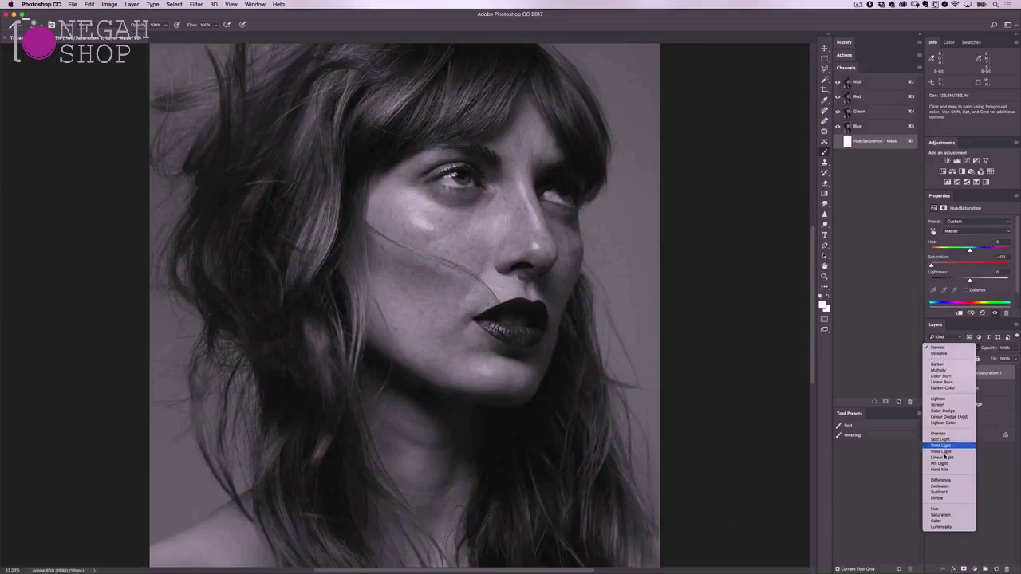
{"action": "left_click", "coordinate": [946, 521]}
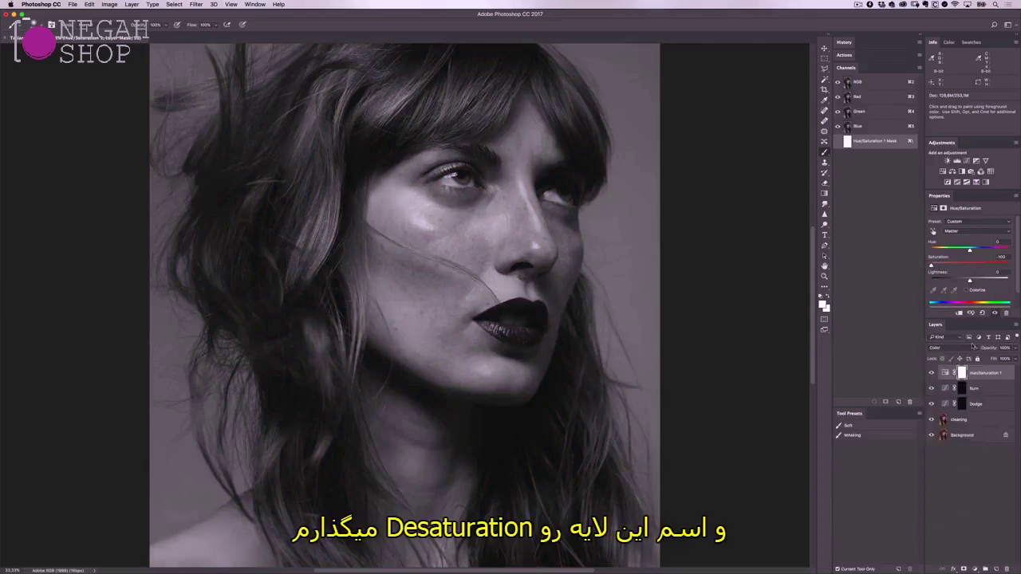
Step: Rename the Hue/Saturation layer as Desaturation
{"action": "double_click", "coordinate": [981, 374]}
{"action": "type", "text": "Desaturation"}
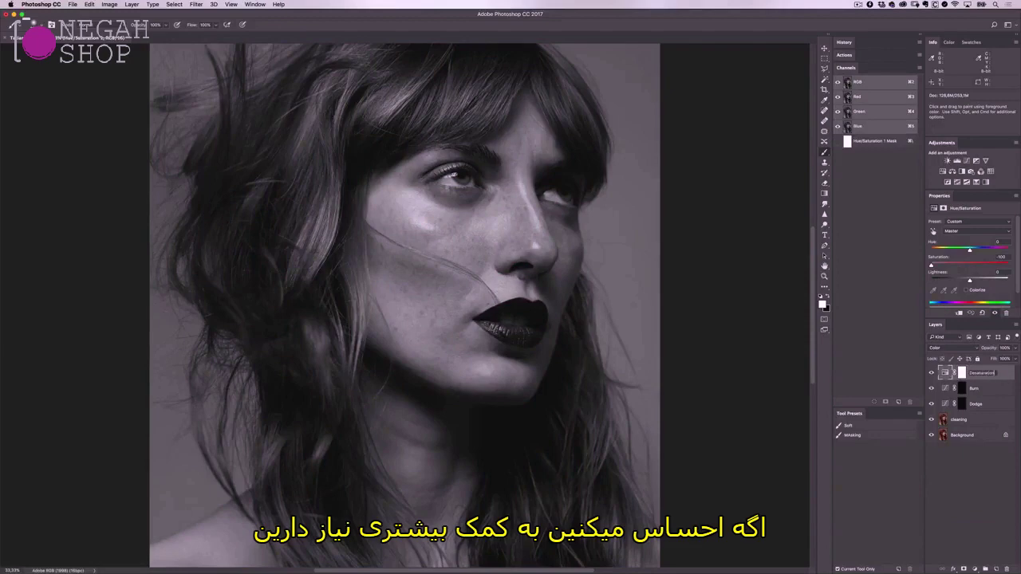
{"action": "key", "text": "Return"}
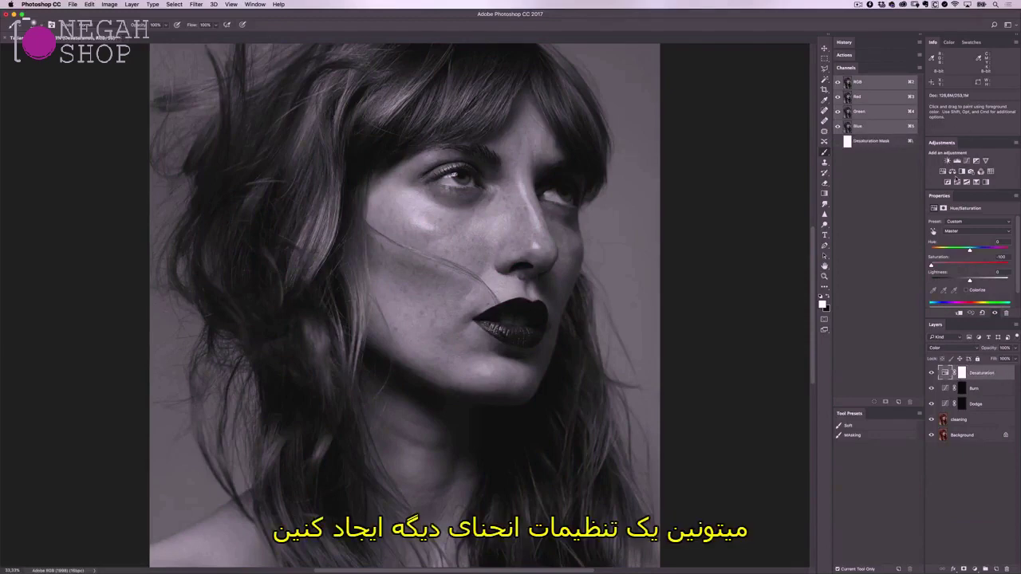
Step: Add a Curves adjustment layer above Desaturation, raise its upper midtones slightly, and set its blend mode to Screen
{"action": "left_click", "coordinate": [968, 161]}
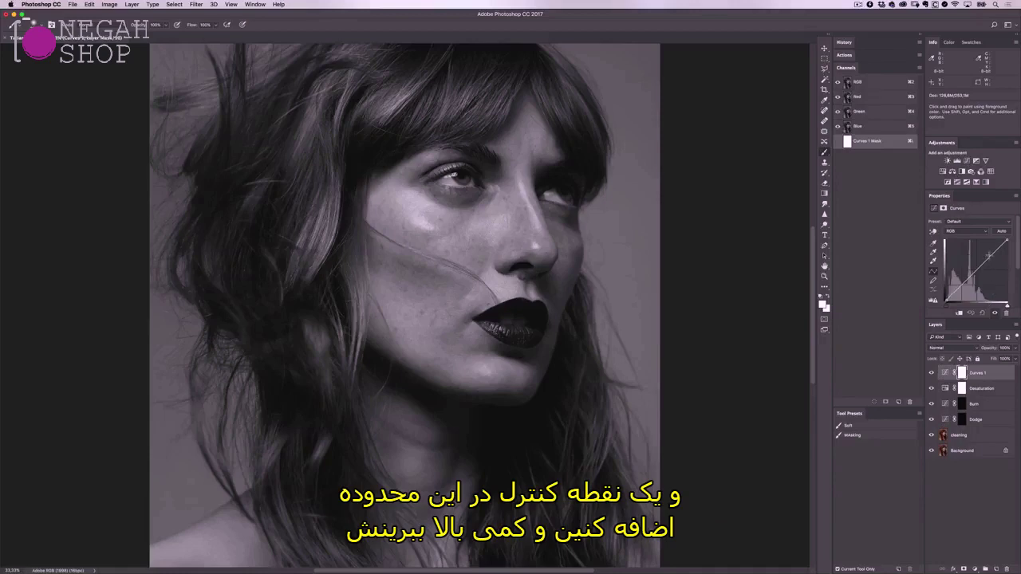
{"action": "left_click_drag", "start_coordinate": [989, 257], "coordinate": [986, 254]}
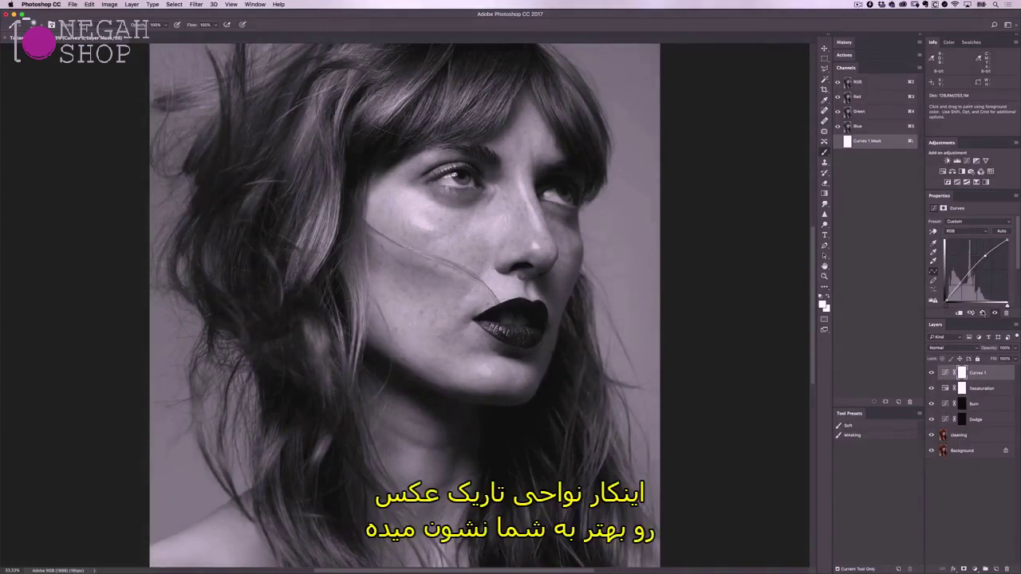
{"action": "left_click", "coordinate": [953, 348]}
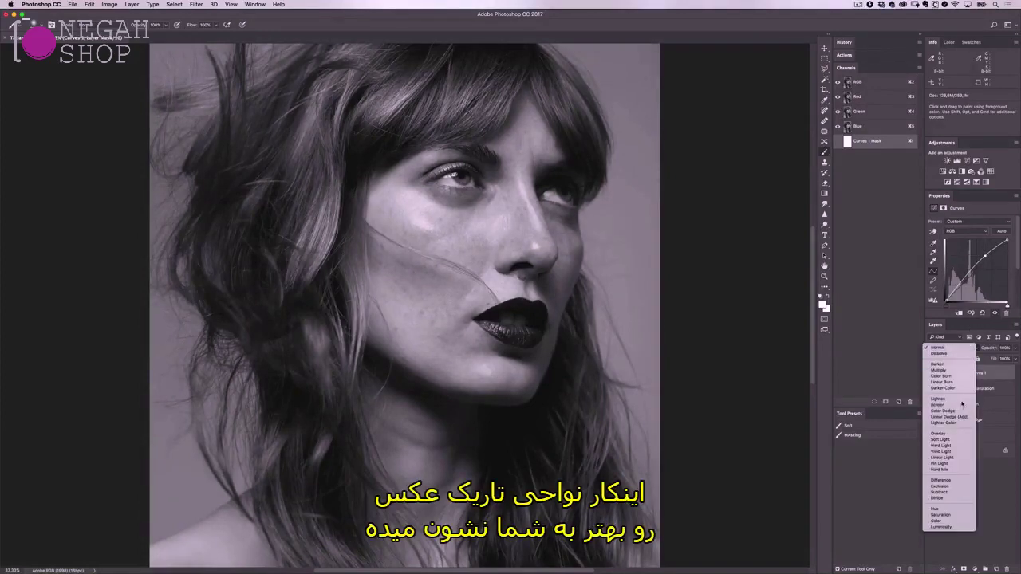
{"action": "left_click", "coordinate": [962, 404]}
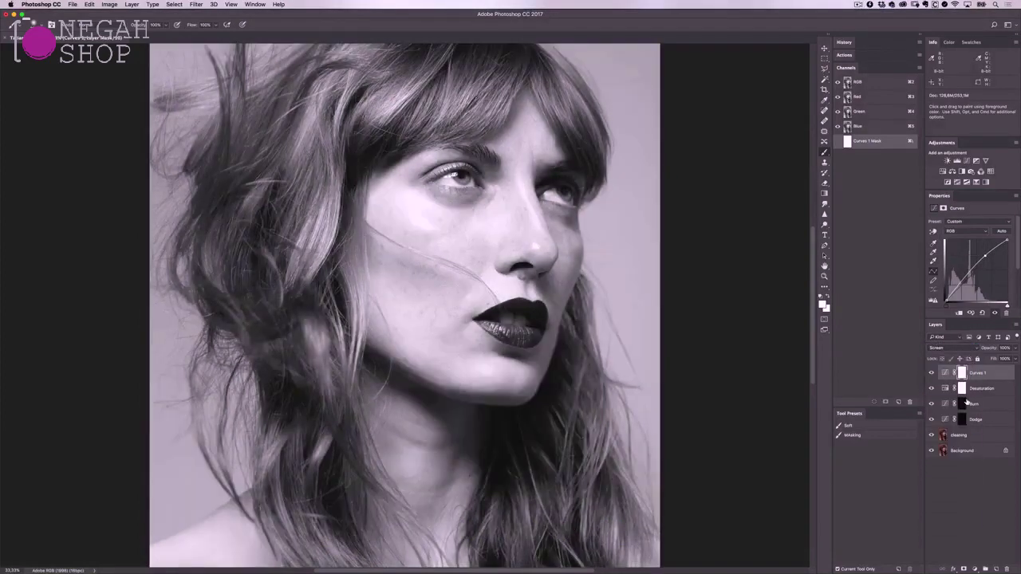
Step: Try the Multiply blend mode on the top Curves layer and return it to Screen
{"action": "left_click", "coordinate": [959, 349]}
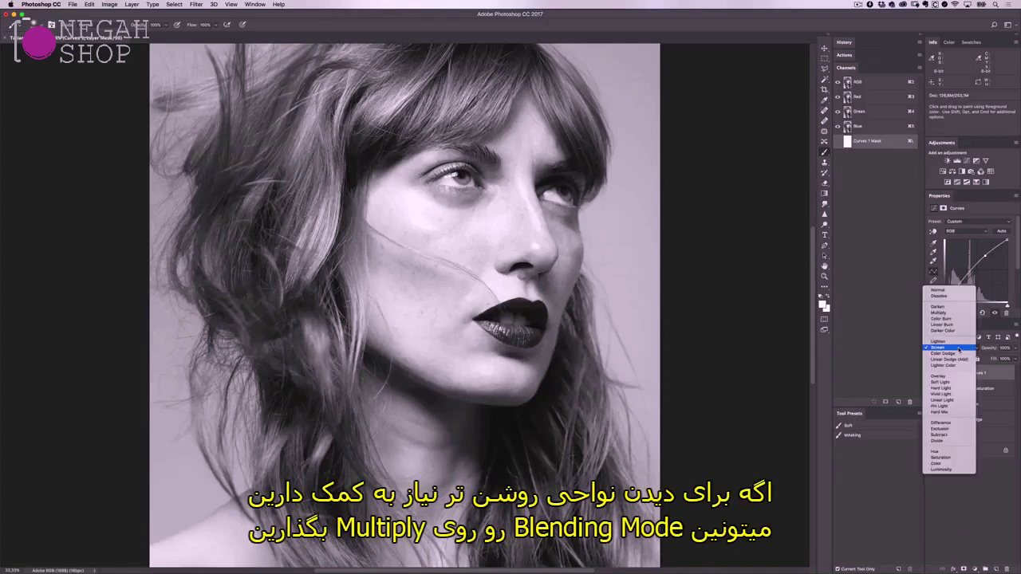
{"action": "left_click", "coordinate": [955, 313]}
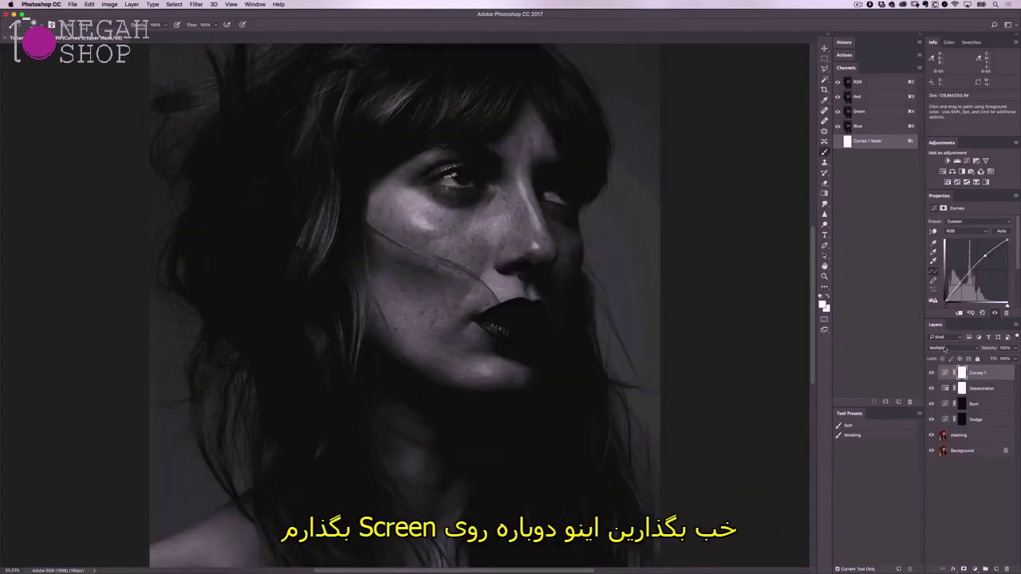
{"action": "left_click", "coordinate": [948, 348]}
{"action": "left_click", "coordinate": [941, 382]}
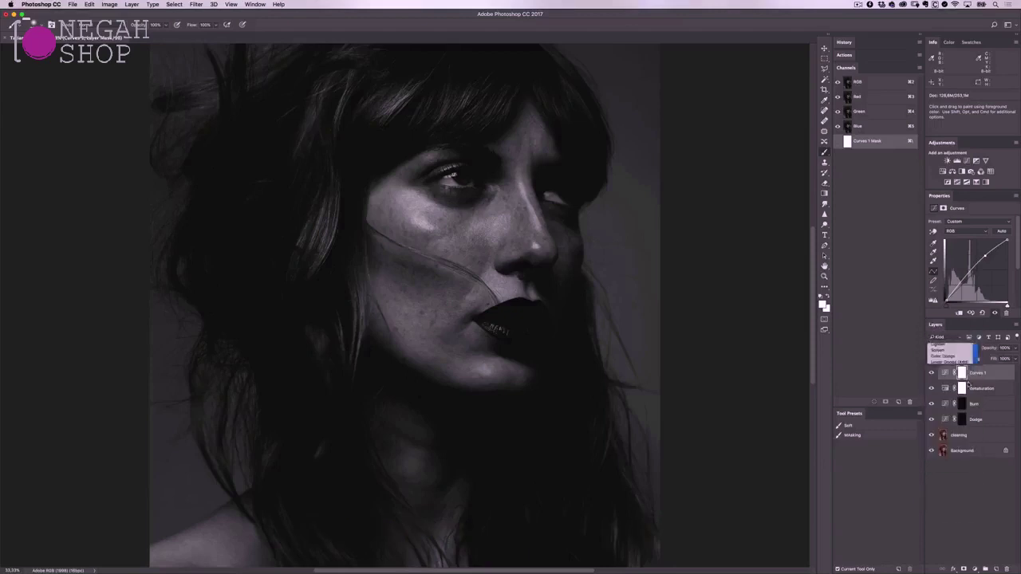
Step: Lower the top Curves layer's opacity to about 71% and group it with Desaturation in a group named Help
{"action": "left_click", "coordinate": [1015, 348]}
{"action": "left_click_drag", "start_coordinate": [1008, 360], "coordinate": [1003, 359]}
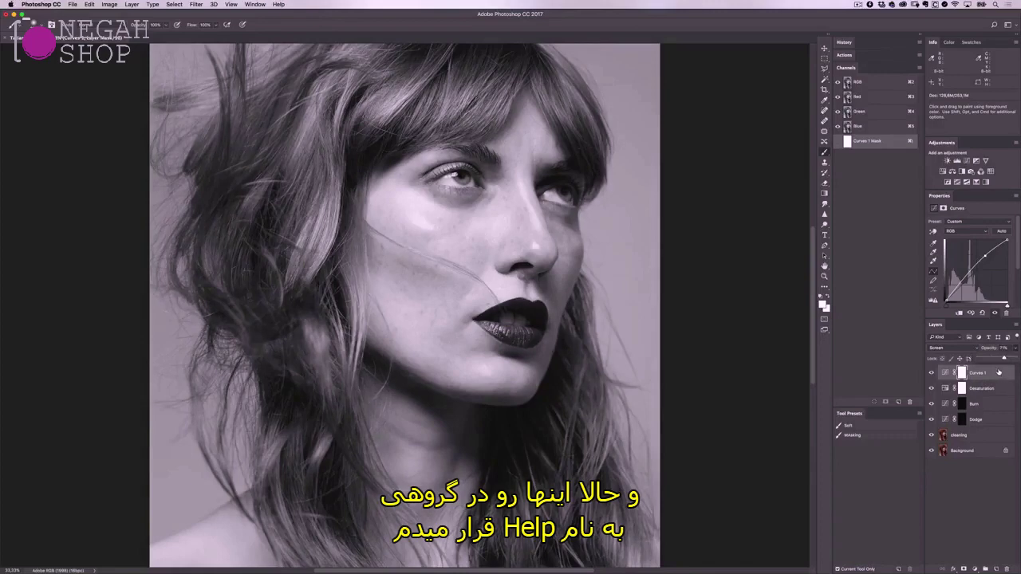
{"action": "left_click", "coordinate": [993, 389], "text": "shift"}
{"action": "key", "text": "super+g"}
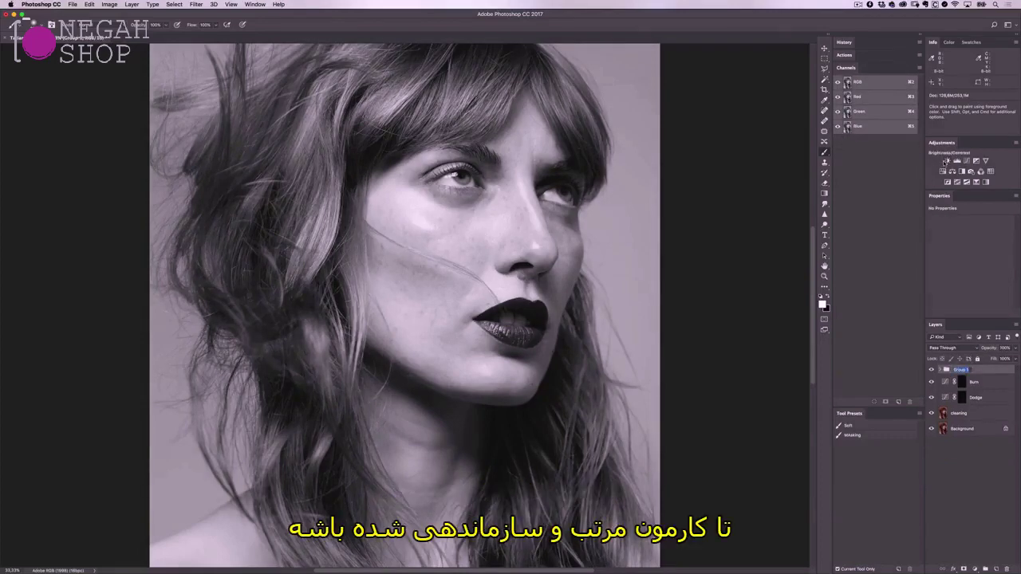
{"action": "type", "text": "Help"}
{"action": "key", "text": "Return"}
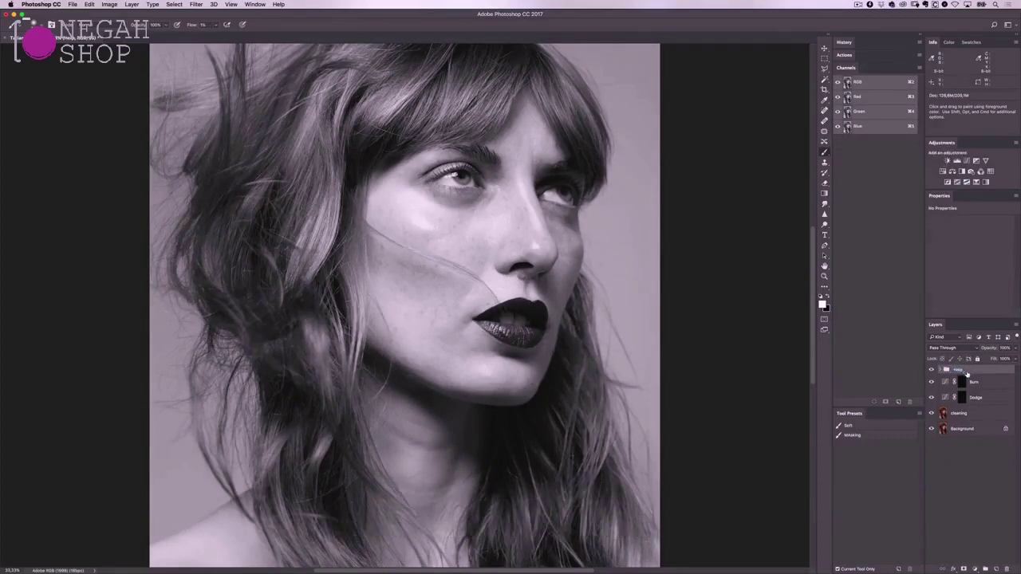
Step: Target the Dodge layer mask and enable brush Transfer with Pen Pressure controlling both opacity and flow, plus Build-up
{"action": "left_click", "coordinate": [962, 399]}
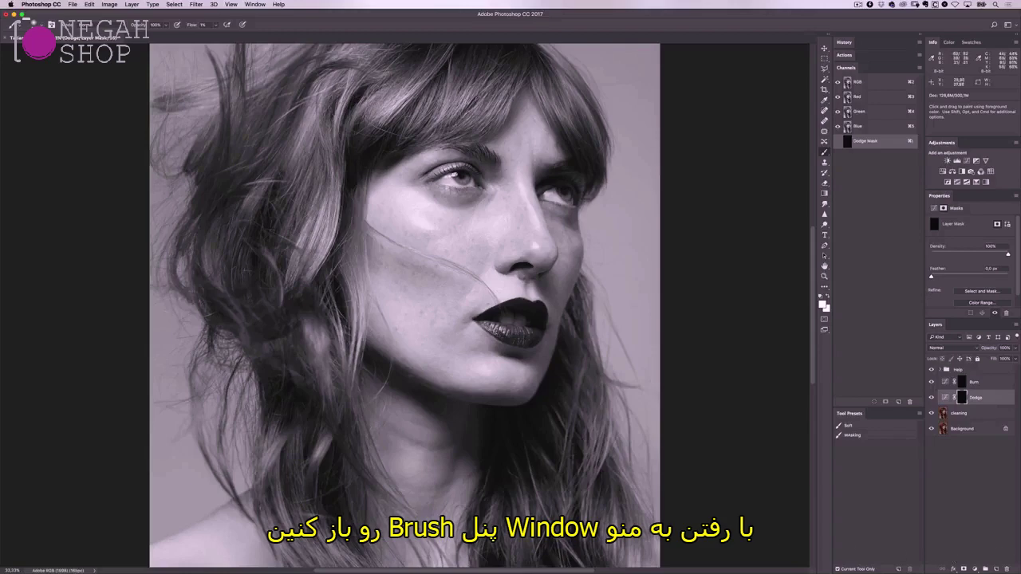
{"action": "left_click", "coordinate": [256, 4]}
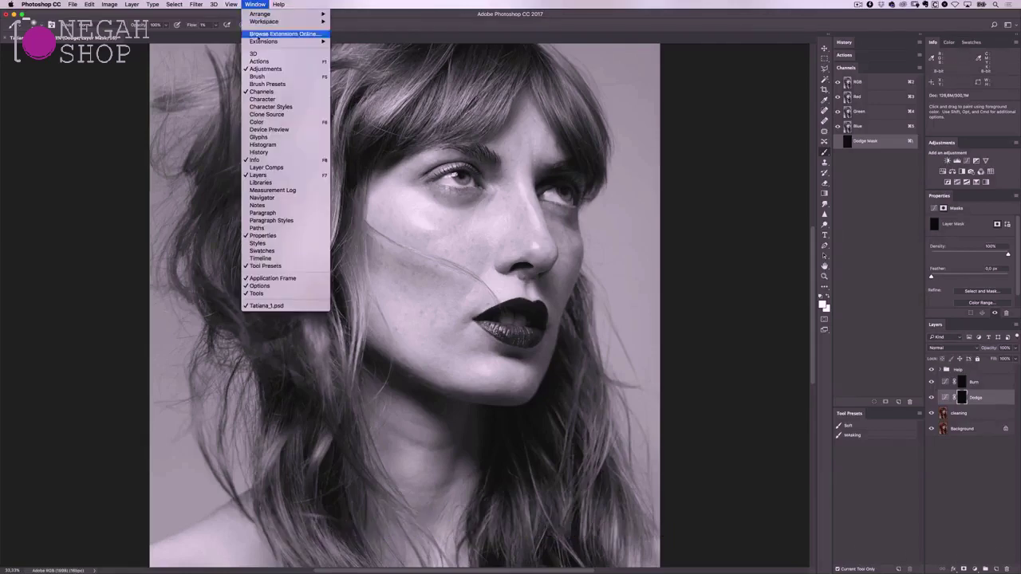
{"action": "left_click", "coordinate": [272, 78]}
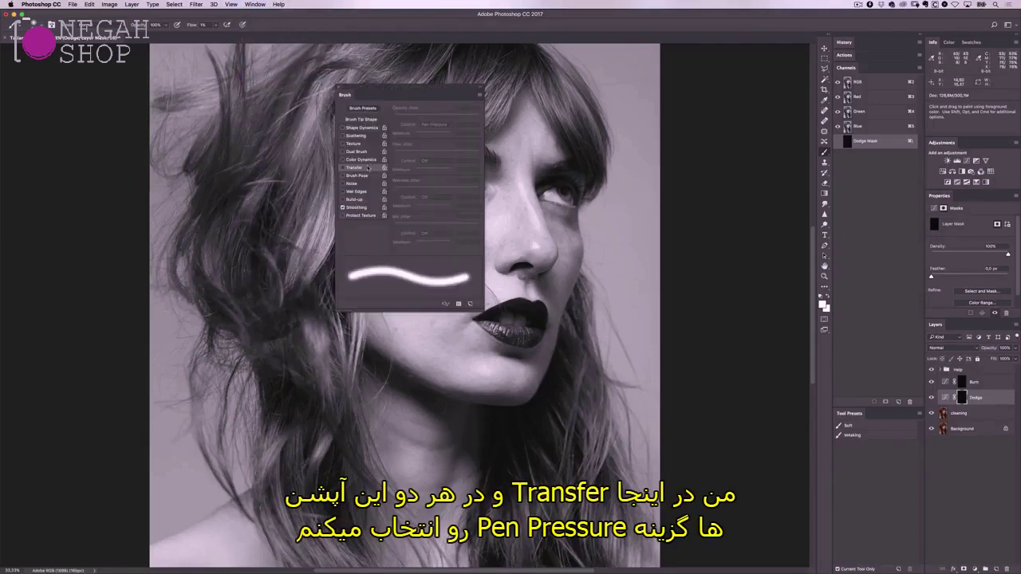
{"action": "left_click", "coordinate": [361, 169]}
{"action": "left_click", "coordinate": [449, 124]}
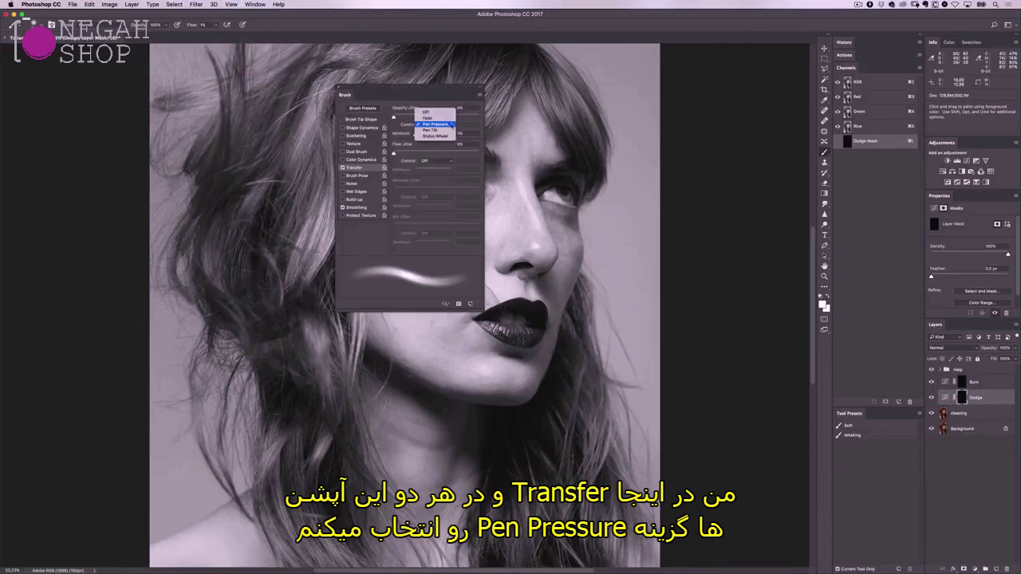
{"action": "left_click", "coordinate": [452, 125]}
{"action": "left_click", "coordinate": [435, 161]}
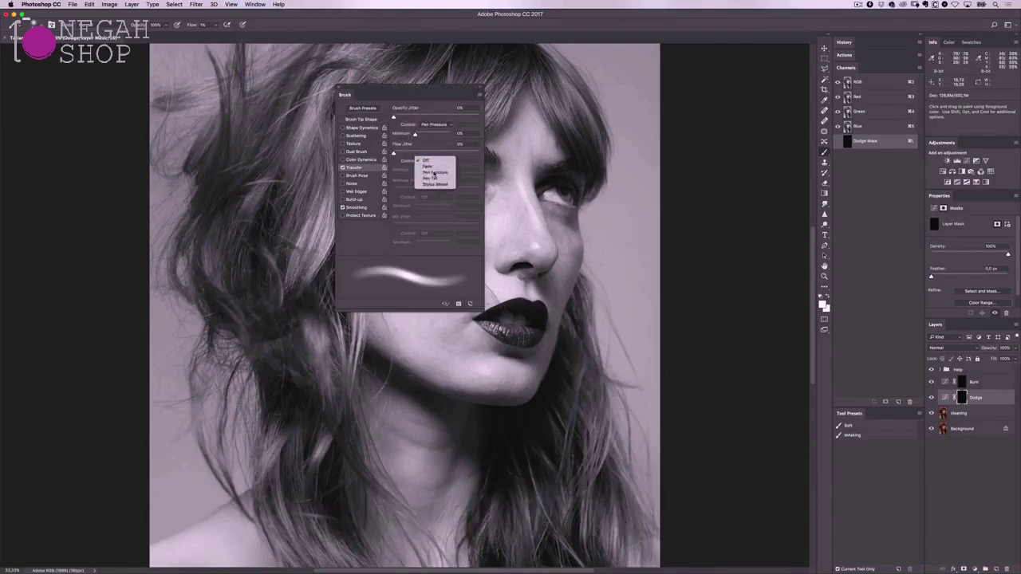
{"action": "left_click", "coordinate": [434, 173]}
{"action": "left_click", "coordinate": [343, 199]}
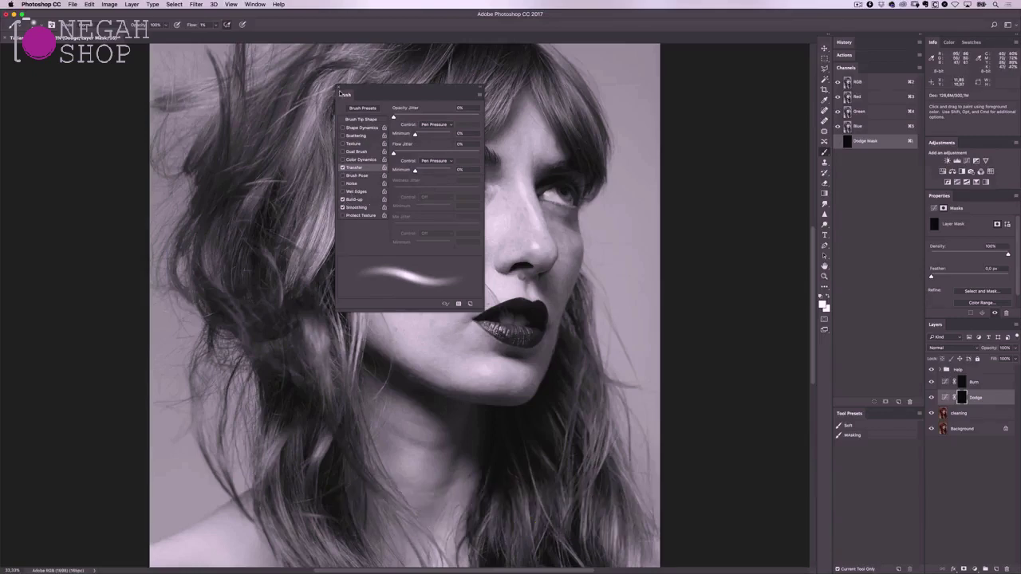
{"action": "key", "text": "F5"}
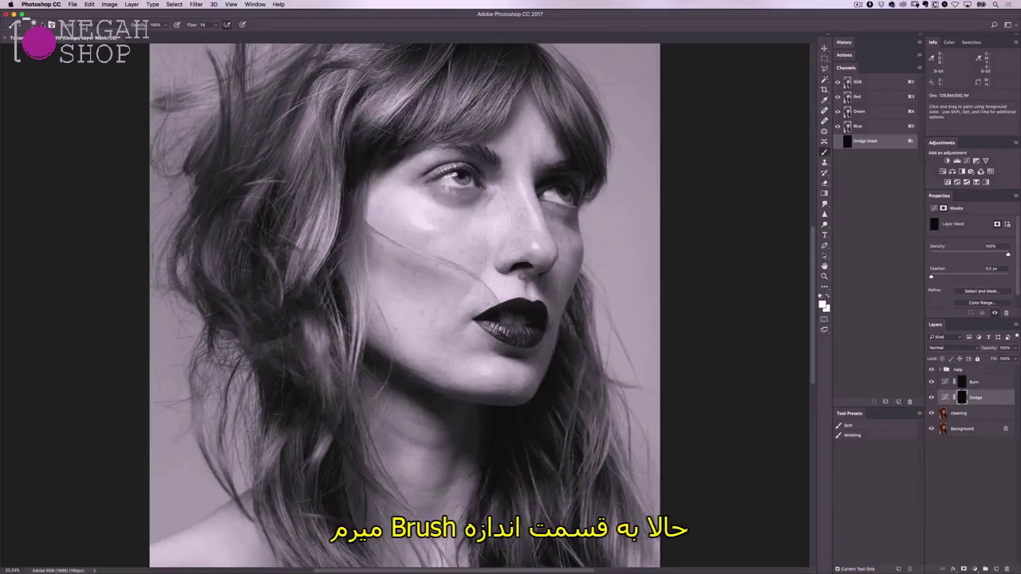
Step: Set up a soft round 50 px brush with 100% opacity and 10% flow
{"action": "left_click", "coordinate": [43, 23]}
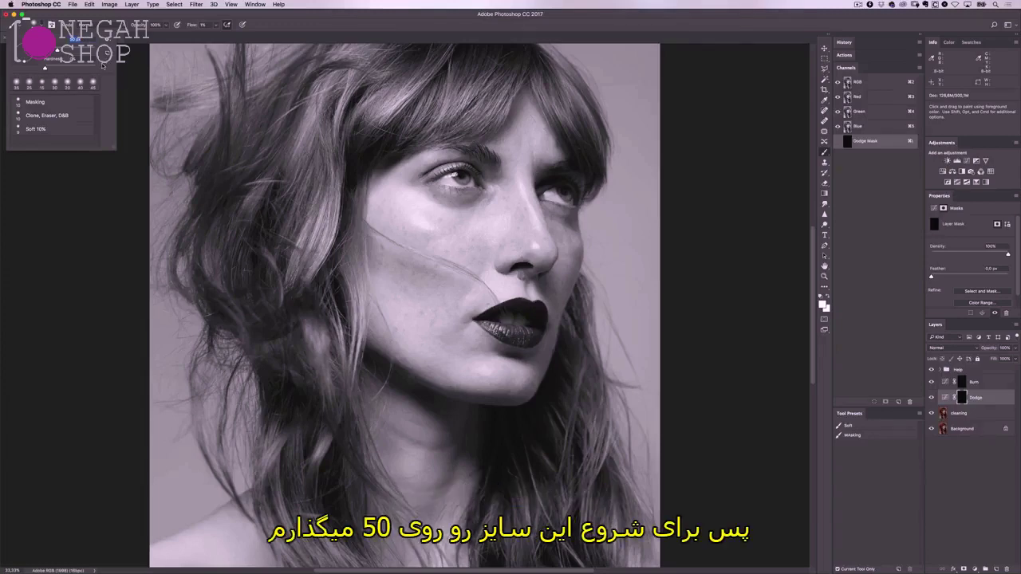
{"action": "left_click", "coordinate": [73, 59]}
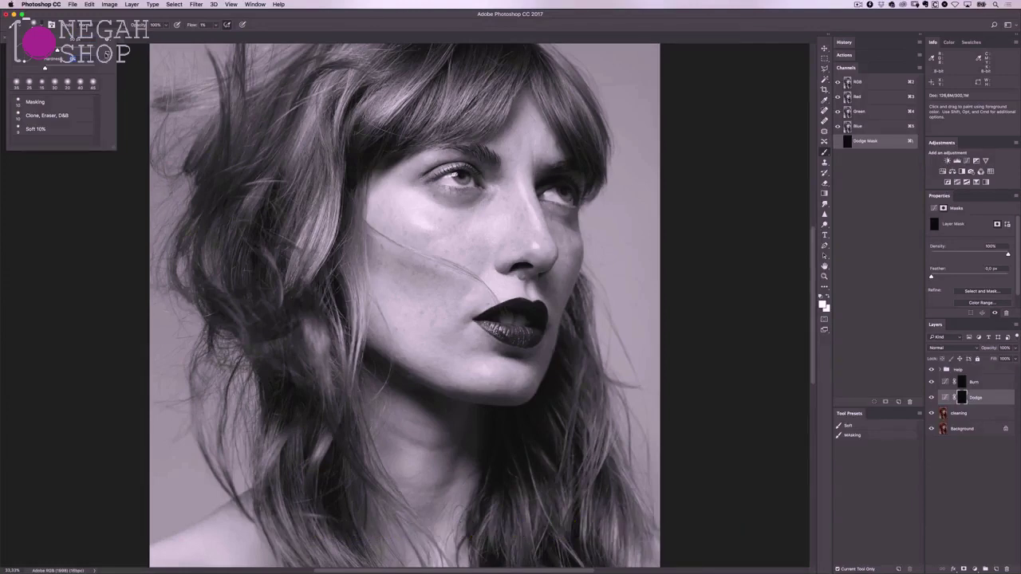
{"action": "left_click", "coordinate": [166, 27]}
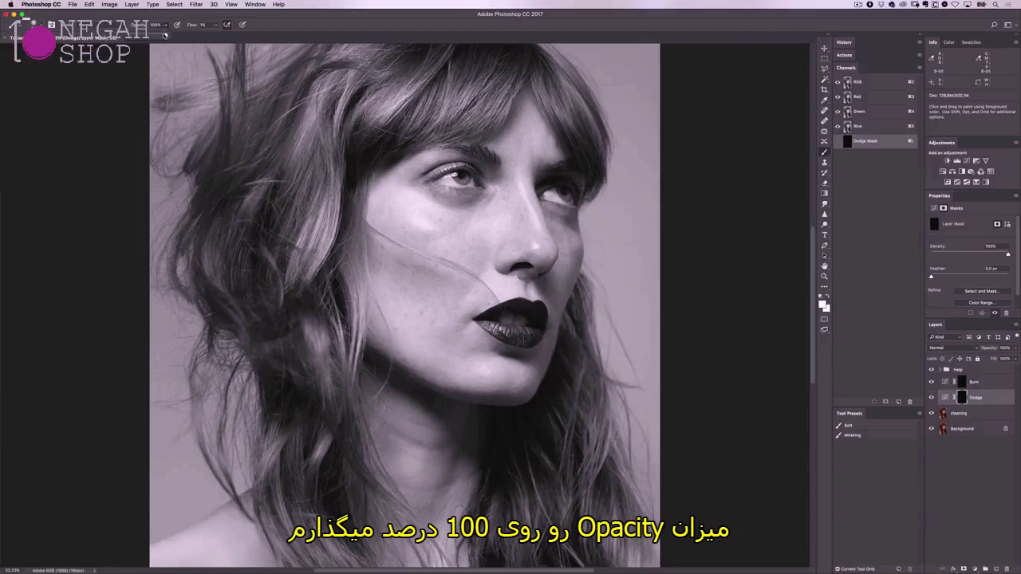
{"action": "left_click", "coordinate": [203, 24]}
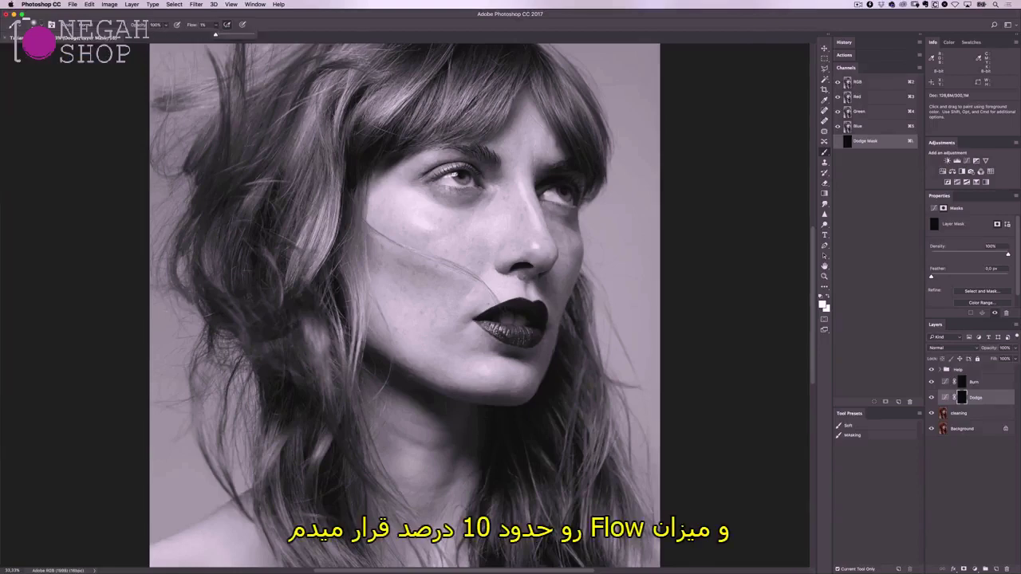
{"action": "type", "text": "10"}
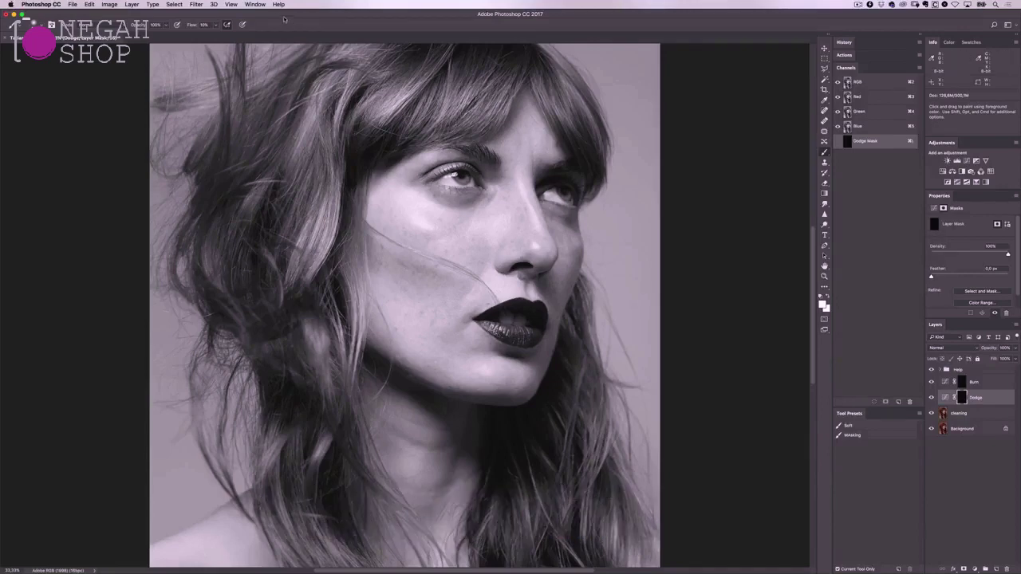
Step: Save the current brush as a tool preset named D&B Soft 10% Flow with its color included
{"action": "left_click", "coordinate": [257, 5]}
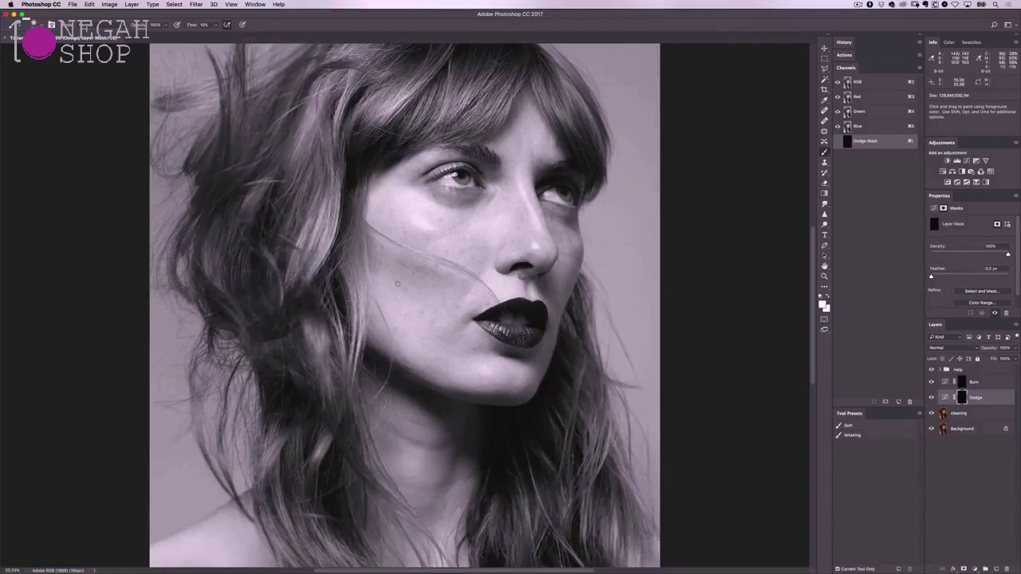
{"action": "left_click", "coordinate": [796, 492]}
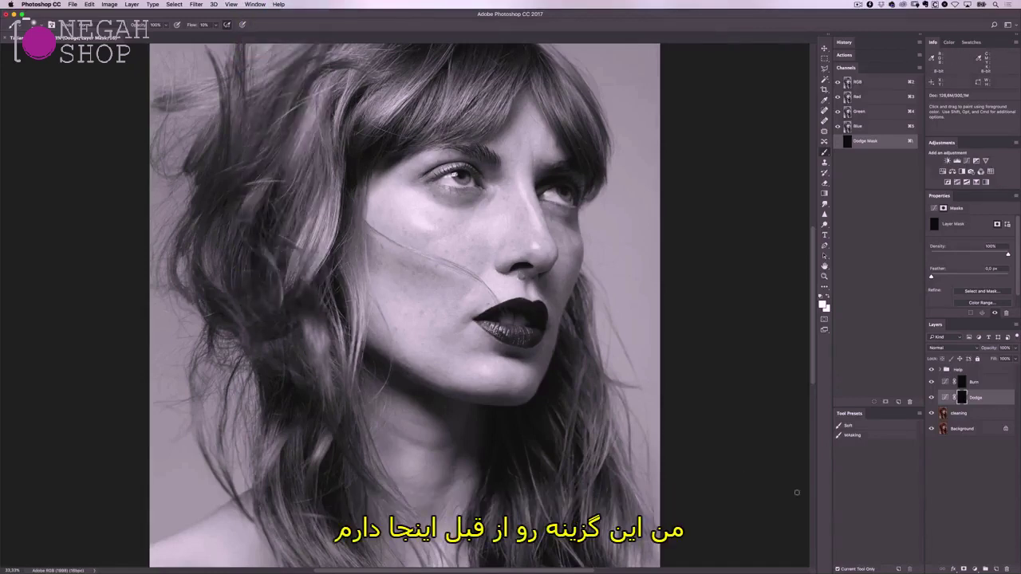
{"action": "left_click", "coordinate": [921, 414]}
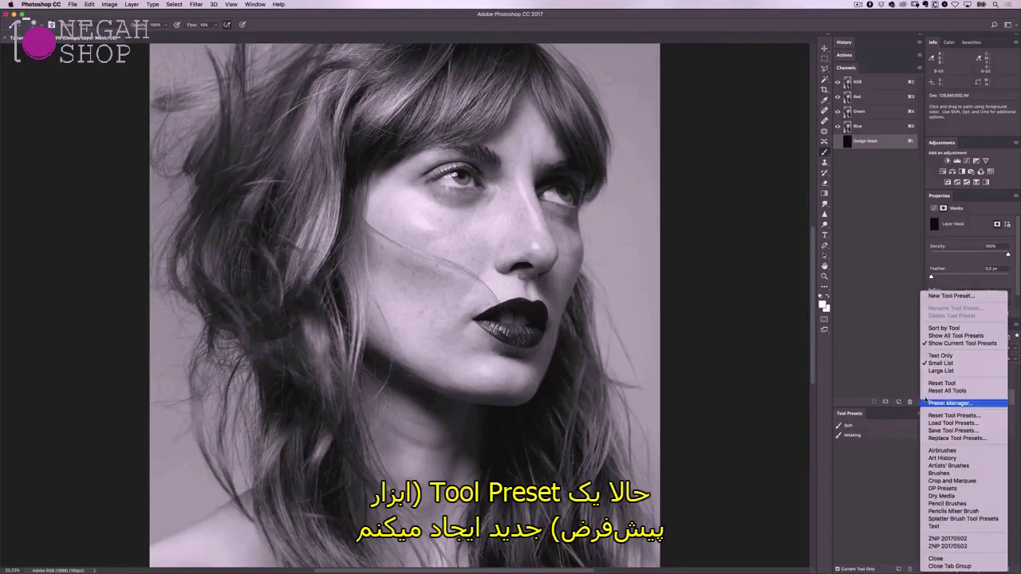
{"action": "left_click", "coordinate": [950, 295]}
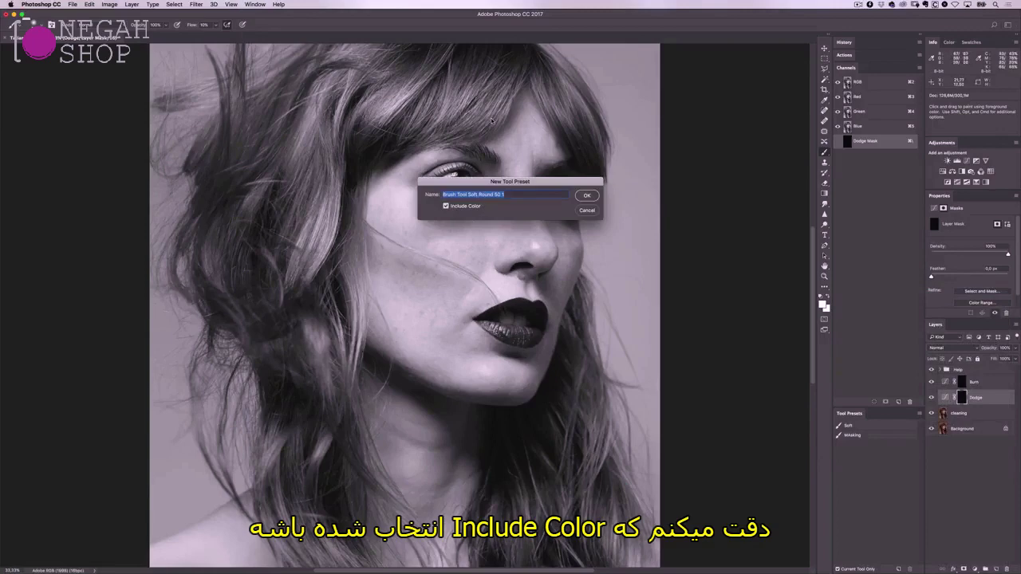
{"action": "type", "text": "D&B Soft 10% Flow"}
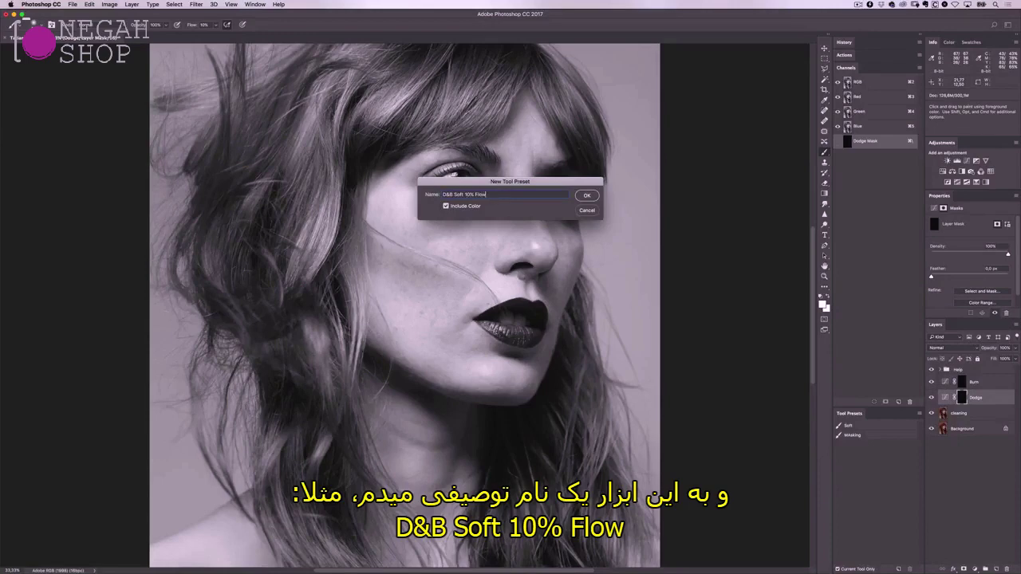
{"action": "key", "text": "Return"}
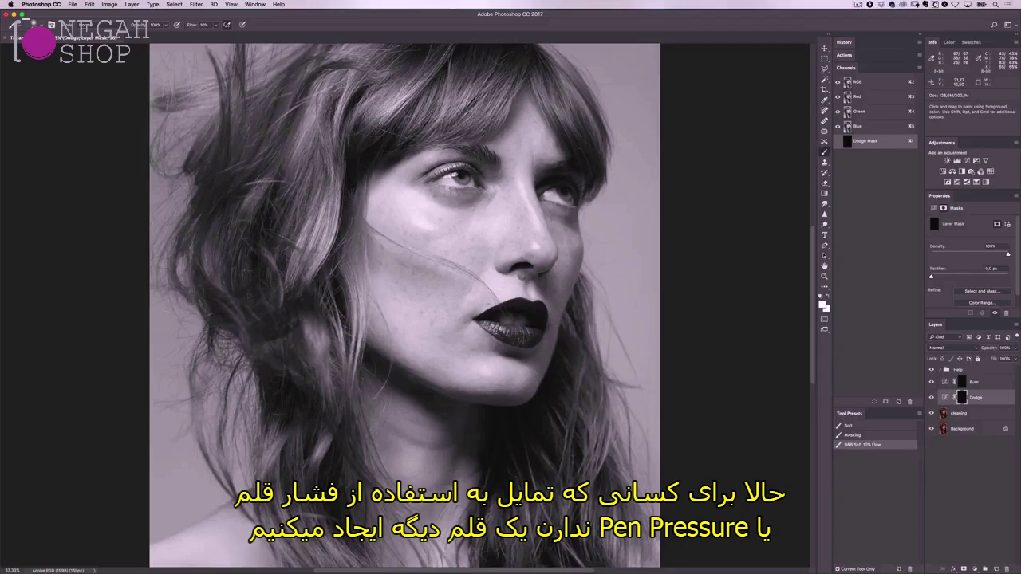
Step: Turn off the brush's Transfer dynamics and airbrush build-up, and set its flow to 1%
{"action": "left_click", "coordinate": [256, 5]}
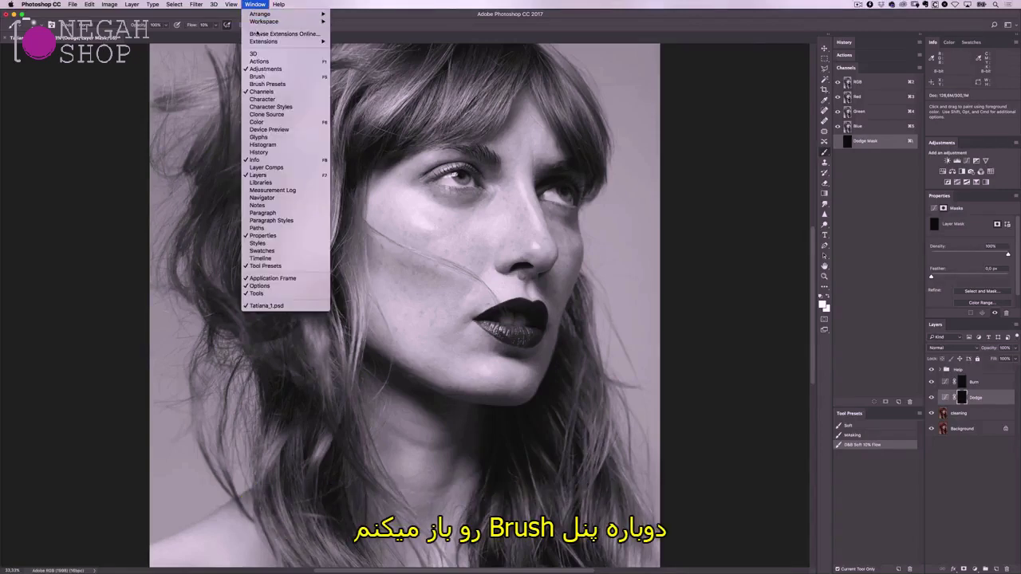
{"action": "left_click", "coordinate": [266, 74]}
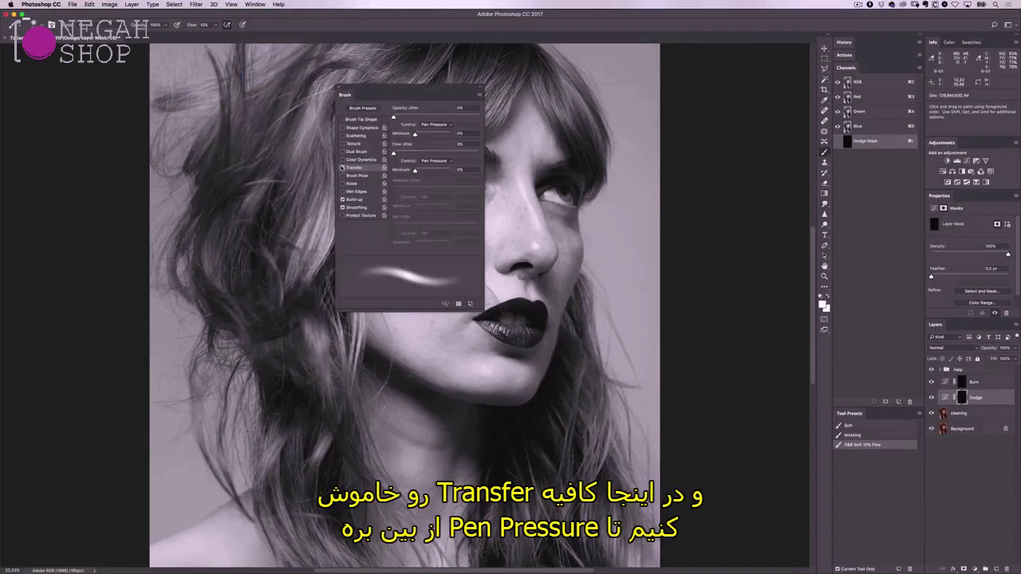
{"action": "left_click", "coordinate": [343, 167]}
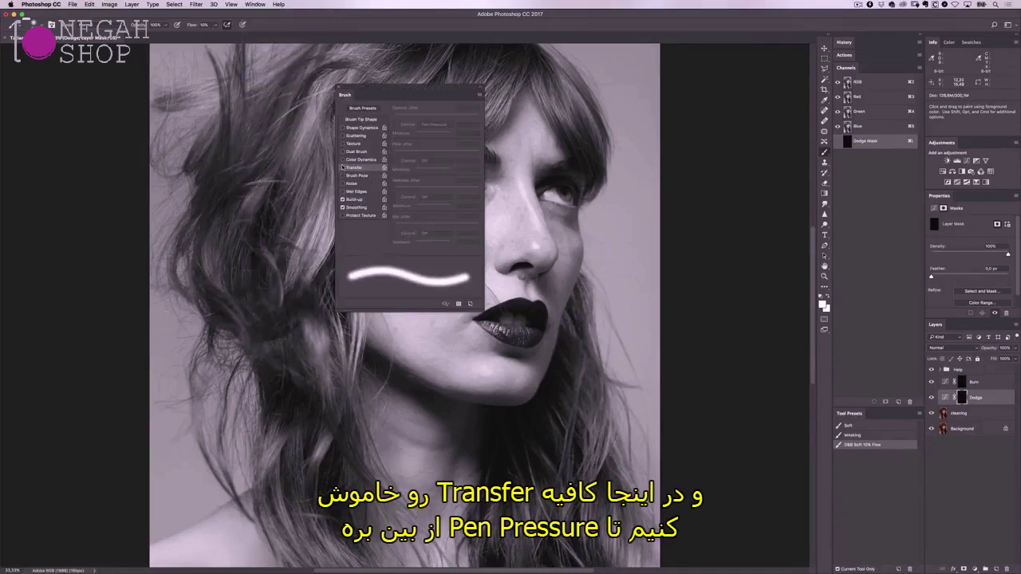
{"action": "left_click", "coordinate": [338, 88]}
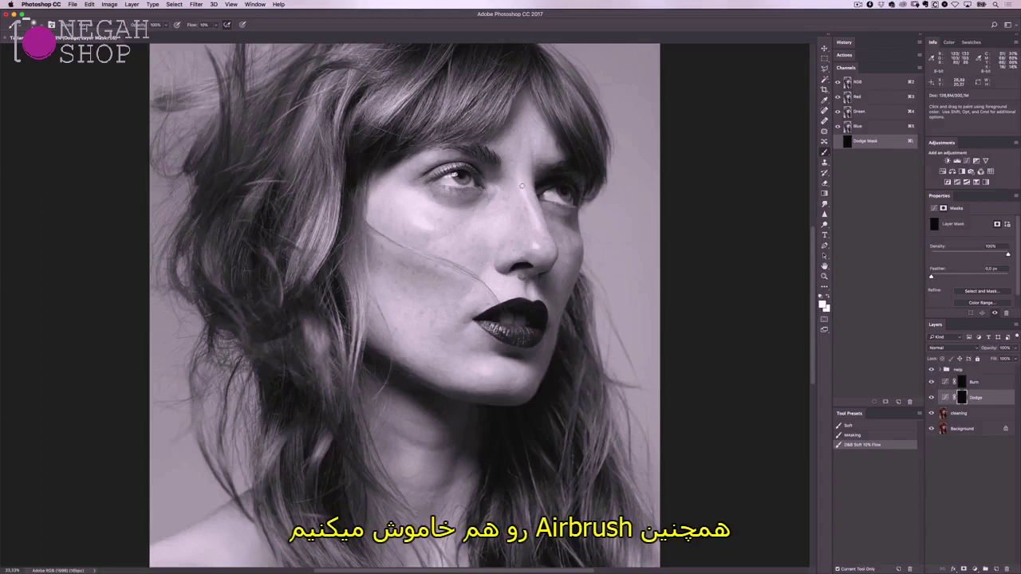
{"action": "left_click", "coordinate": [227, 26]}
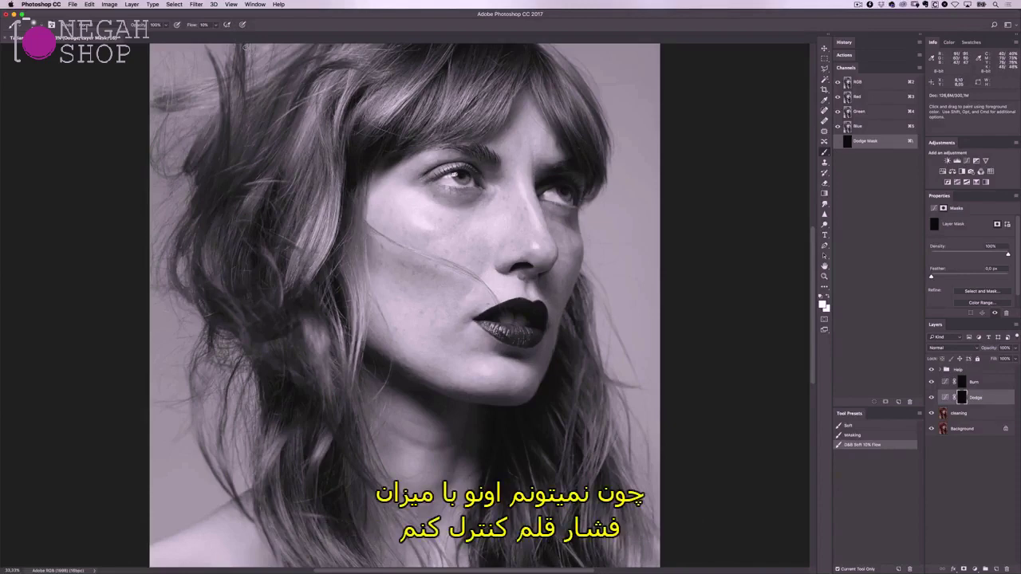
{"action": "left_click", "coordinate": [205, 24]}
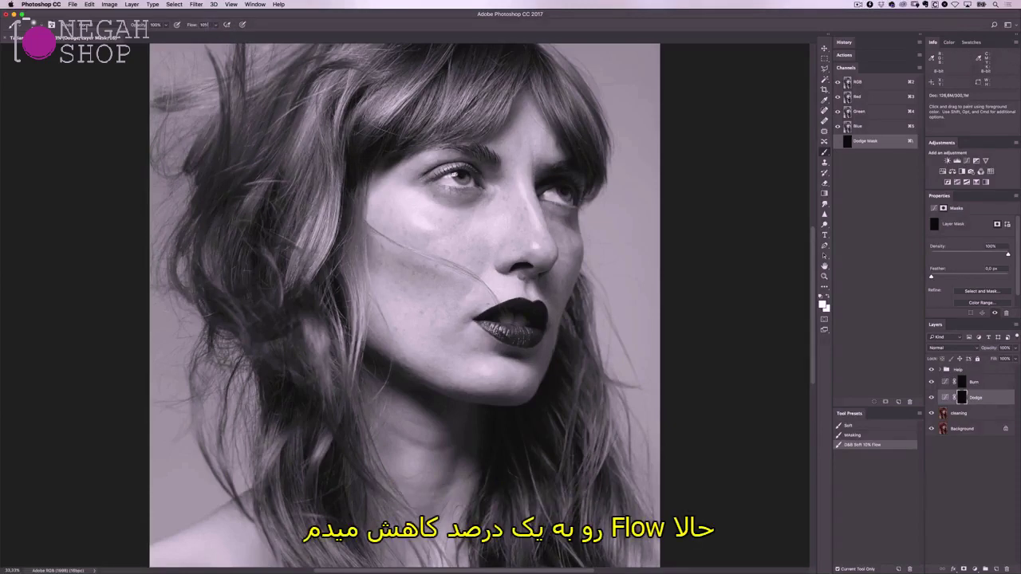
{"action": "type", "text": "1"}
{"action": "key", "text": "Return"}
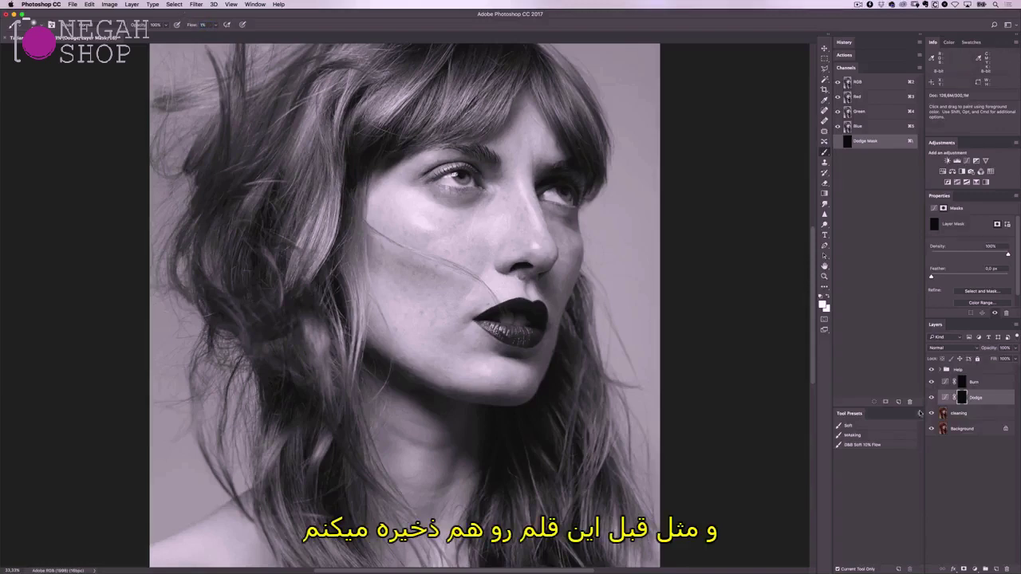
Step: Save the brush with its color as the tool preset D&B Hard 1% Flow and switch back to D&B Soft 10% Flow
{"action": "left_click", "coordinate": [919, 414]}
{"action": "left_click", "coordinate": [958, 295]}
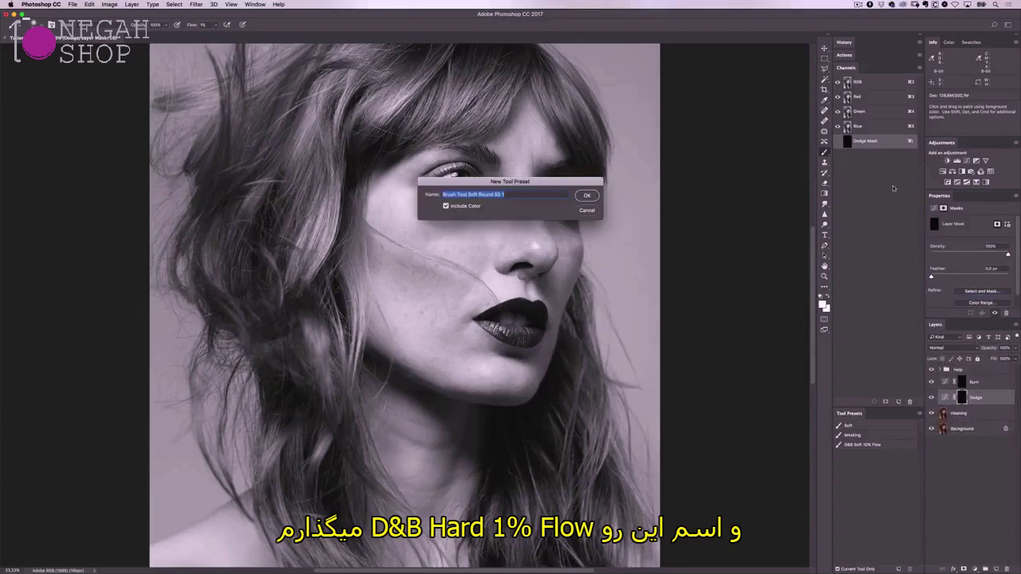
{"action": "type", "text": "D&B Hard 1% Flow"}
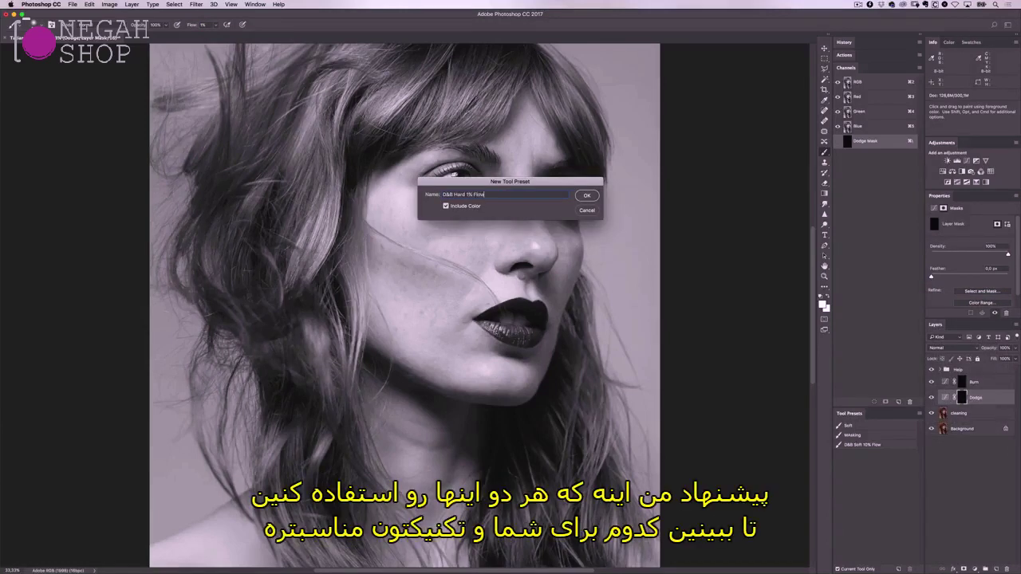
{"action": "key", "text": "Return"}
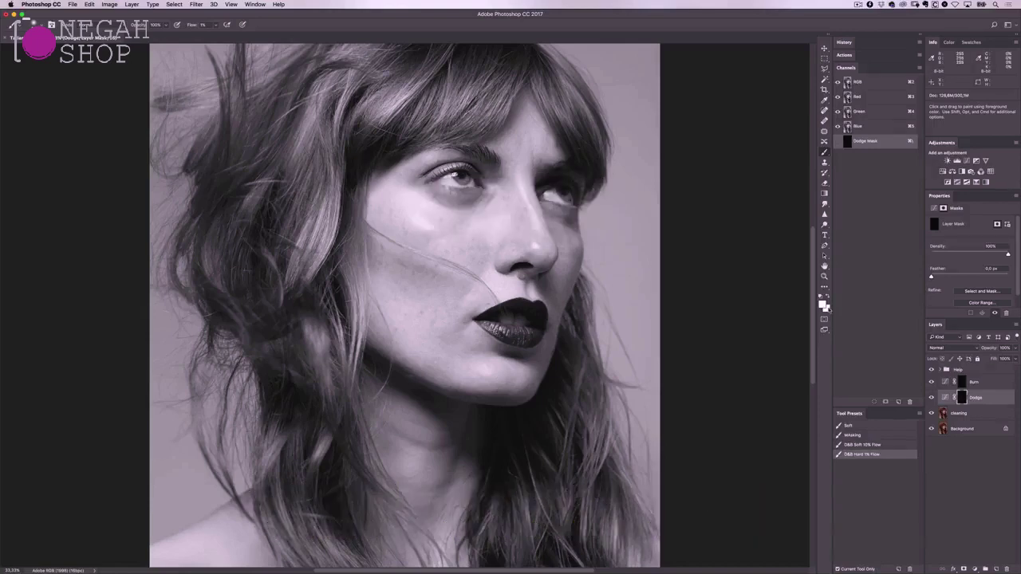
{"action": "left_click", "coordinate": [889, 445]}
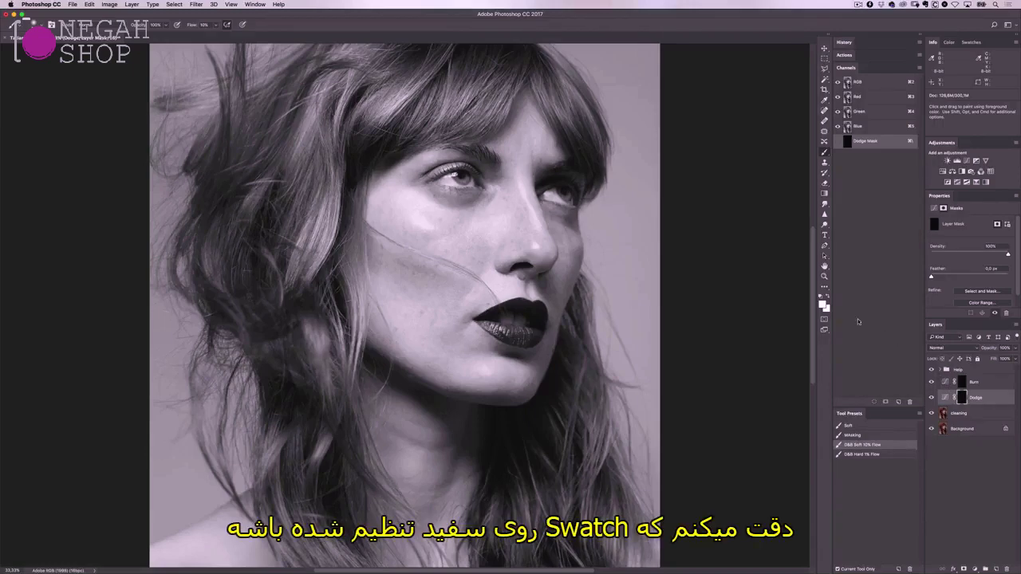
Step: Make sure the foreground color is white for painting on the Dodge layer's mask
{"action": "left_click", "coordinate": [822, 304]}
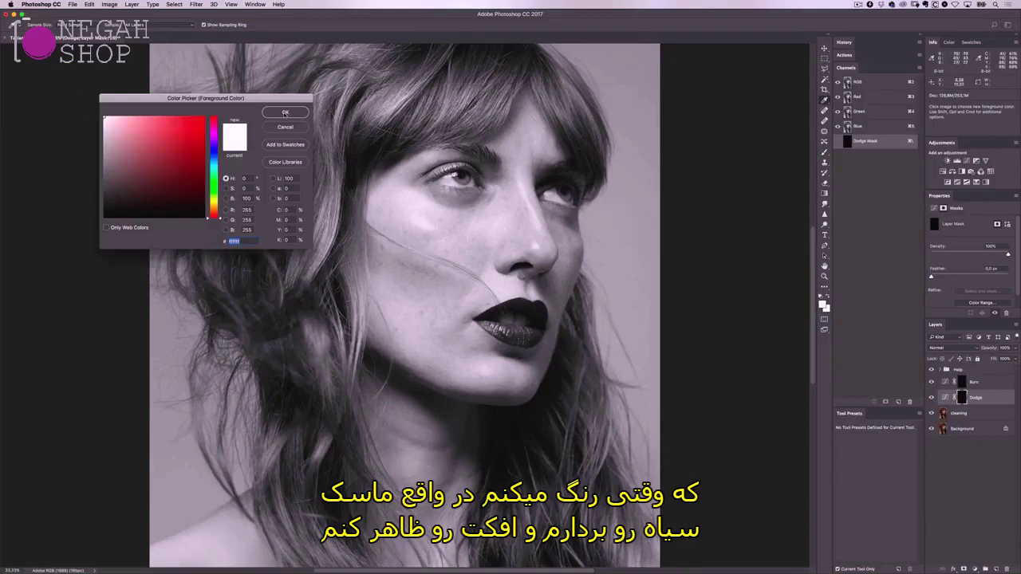
{"action": "left_click", "coordinate": [285, 112]}
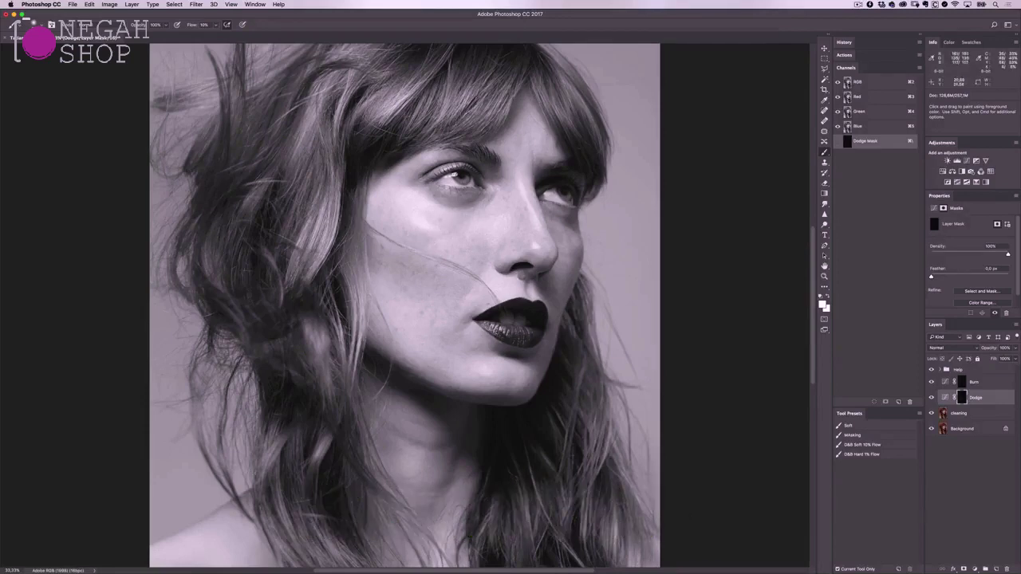
{"action": "left_click_drag", "start_coordinate": [473, 401], "coordinate": [479, 251]}
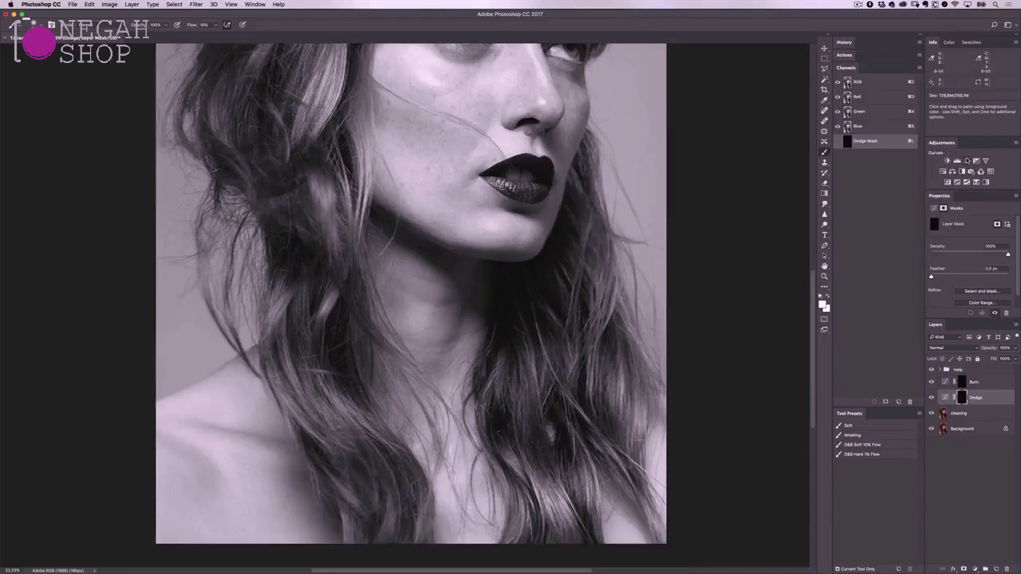
Step: Add a second Curves layer with a slightly raised midpoint, invert its mask to black, and name it Dodge
{"action": "left_click", "coordinate": [966, 160]}
{"action": "left_click_drag", "start_coordinate": [975, 272], "coordinate": [976, 267]}
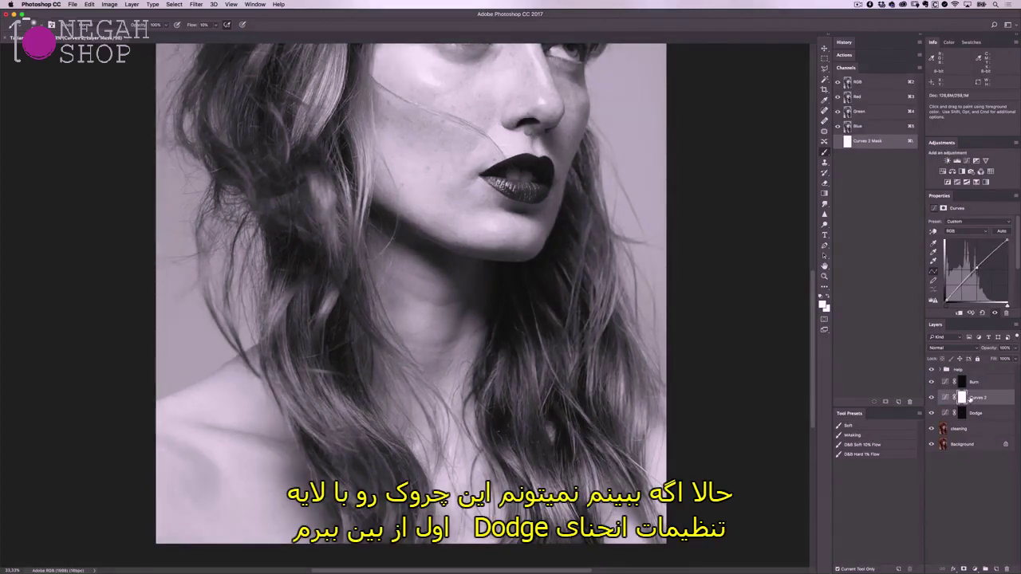
{"action": "key", "text": "super+i"}
{"action": "double_click", "coordinate": [978, 398]}
{"action": "type", "text": "Dodge"}
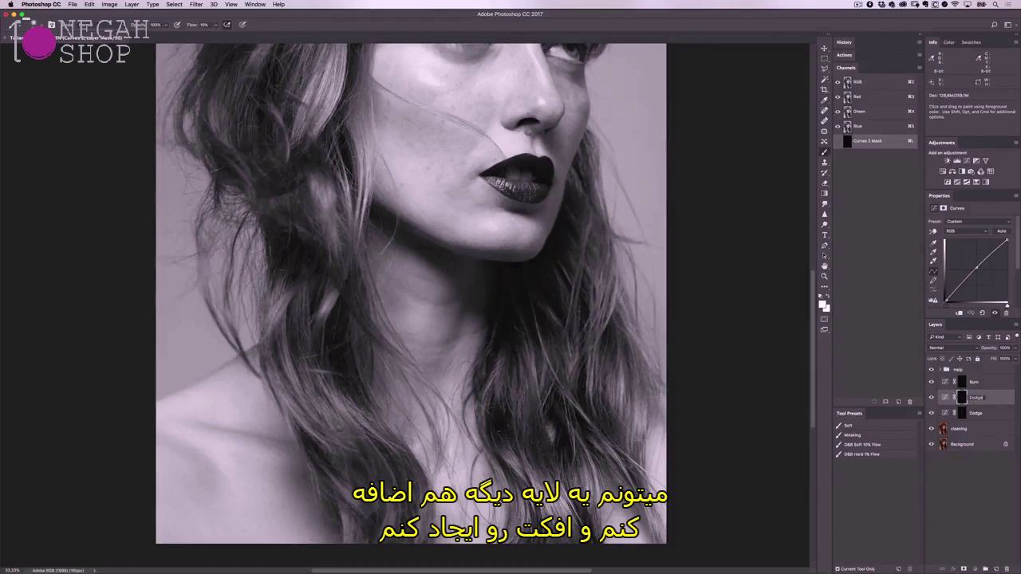
{"action": "key", "text": "Return"}
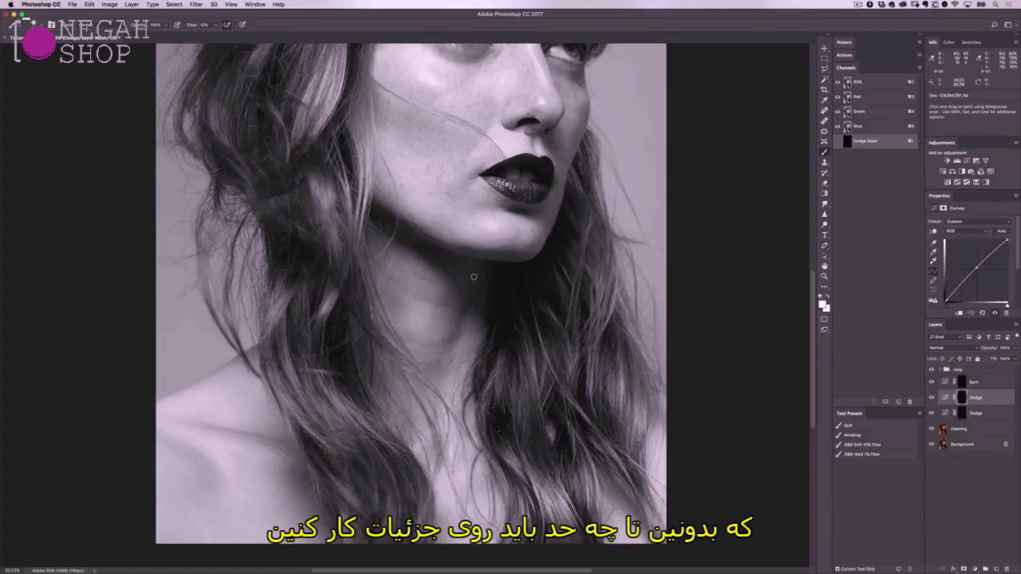
Step: Paint with white on the lower Dodge layer's mask to lighten dark patches and unwanted shadows on the face
{"action": "left_click_drag", "start_coordinate": [462, 215], "coordinate": [459, 380]}
{"action": "left_click", "coordinate": [520, 204], "text": "super"}
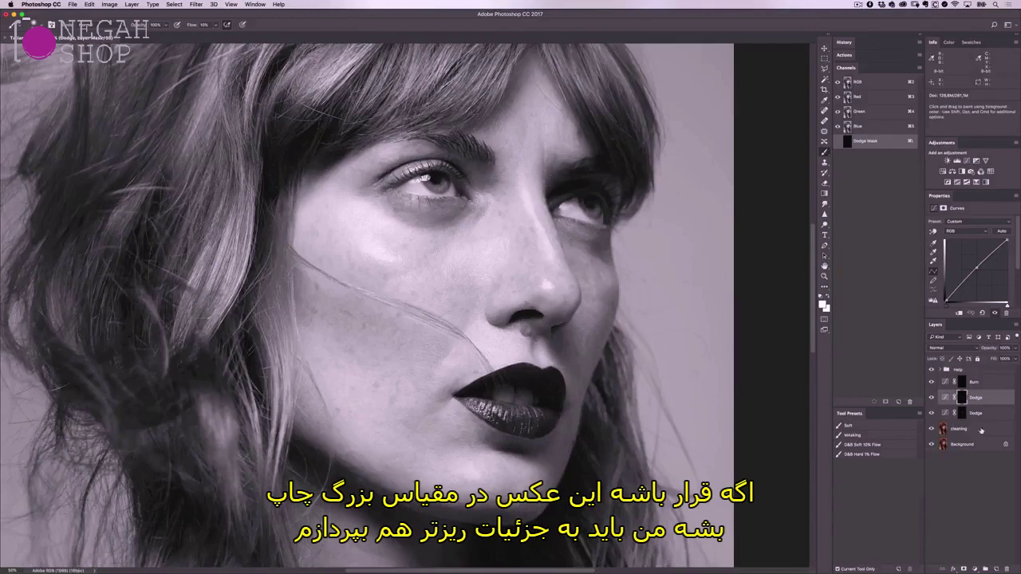
{"action": "left_click", "coordinate": [962, 412]}
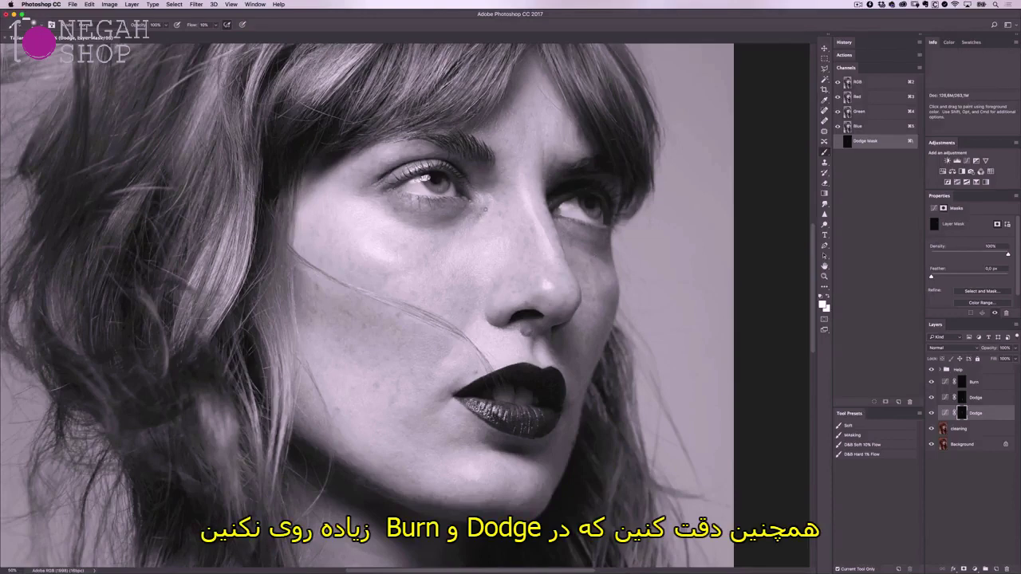
{"action": "scroll", "coordinate": [457, 244], "scroll_direction": "left", "scroll_amount": 3}
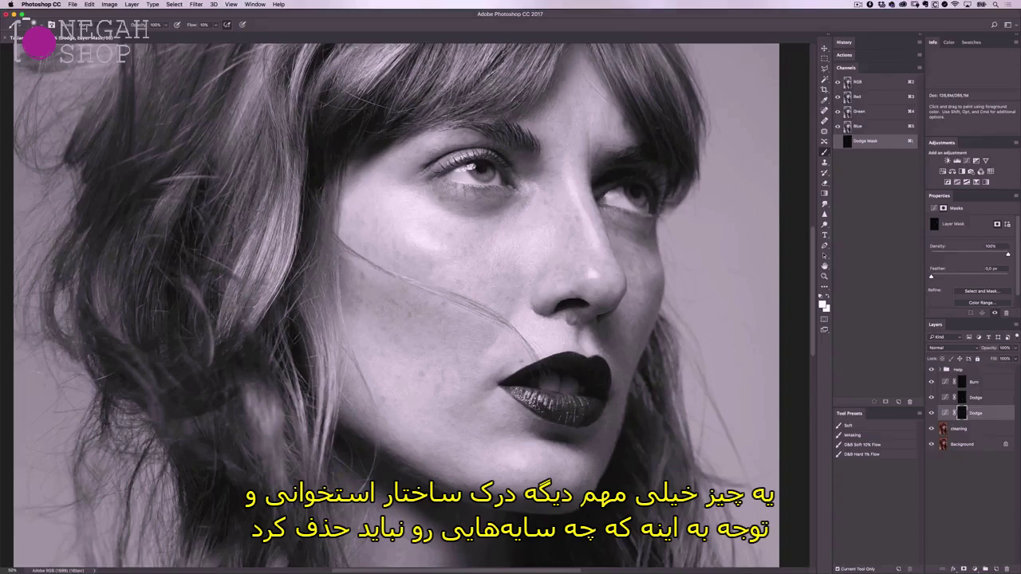
{"action": "scroll", "coordinate": [560, 129], "scroll_direction": "down", "scroll_amount": 3}
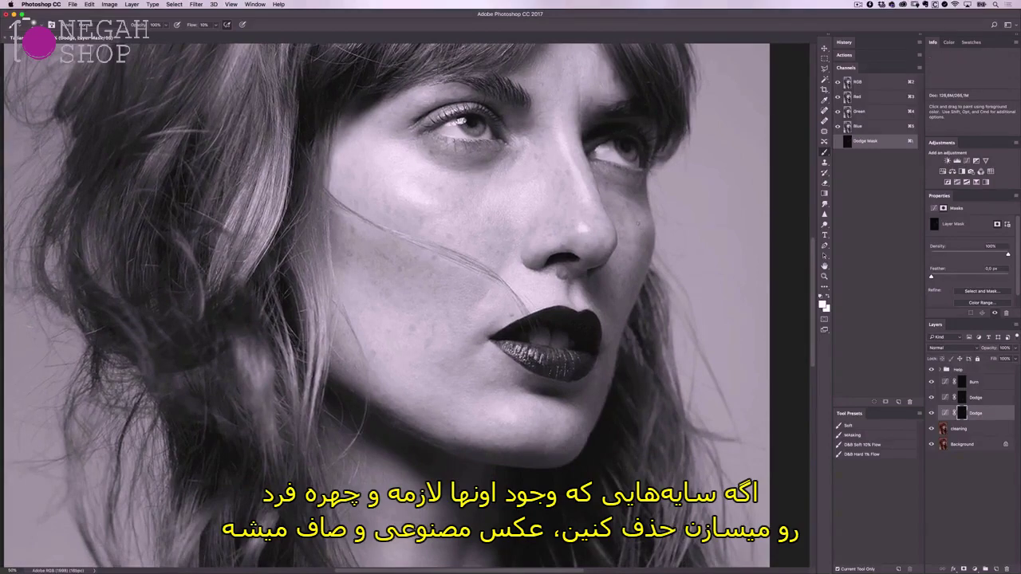
{"action": "left_click_drag", "start_coordinate": [574, 194], "coordinate": [590, 323]}
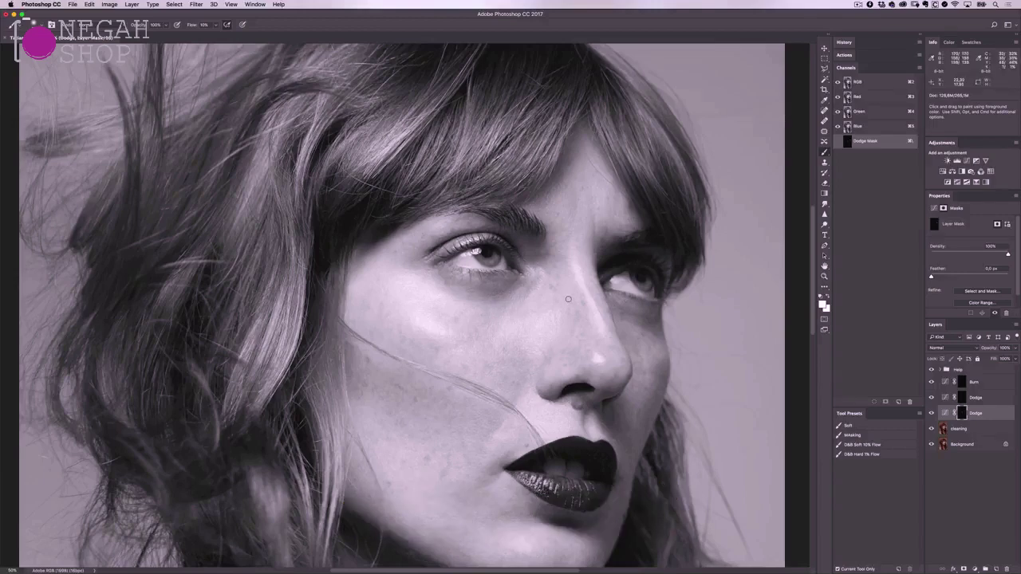
{"action": "scroll", "coordinate": [511, 239], "scroll_direction": "down", "scroll_amount": 5}
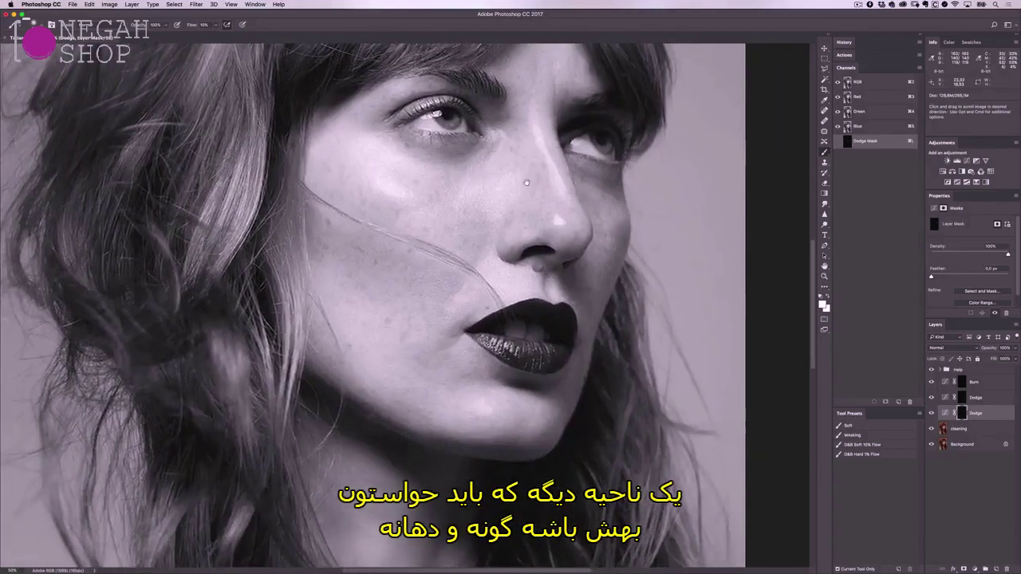
{"action": "left_click_drag", "start_coordinate": [526, 183], "coordinate": [526, 173]}
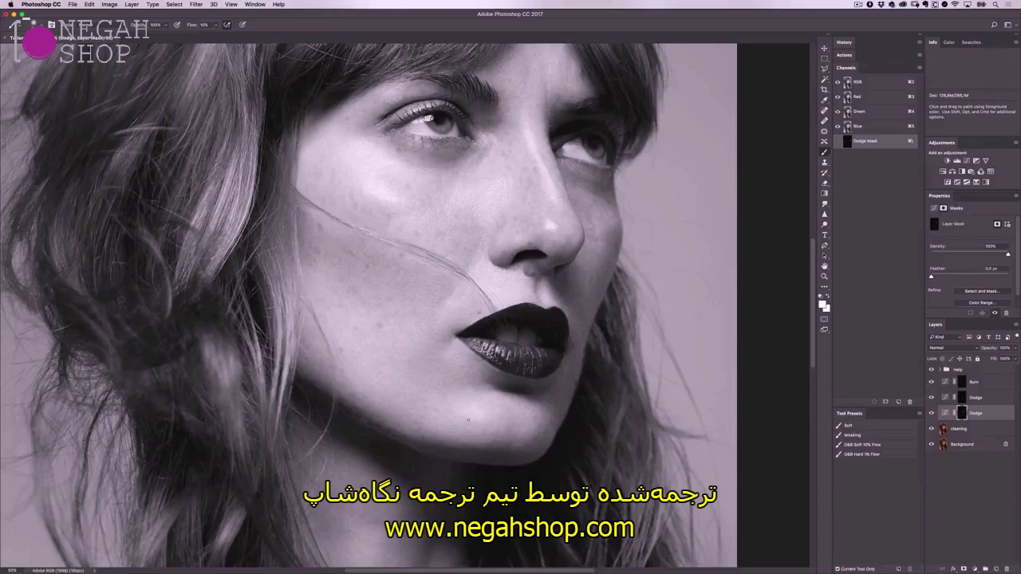
{"action": "scroll", "coordinate": [563, 347], "scroll_direction": "up", "scroll_amount": 2}
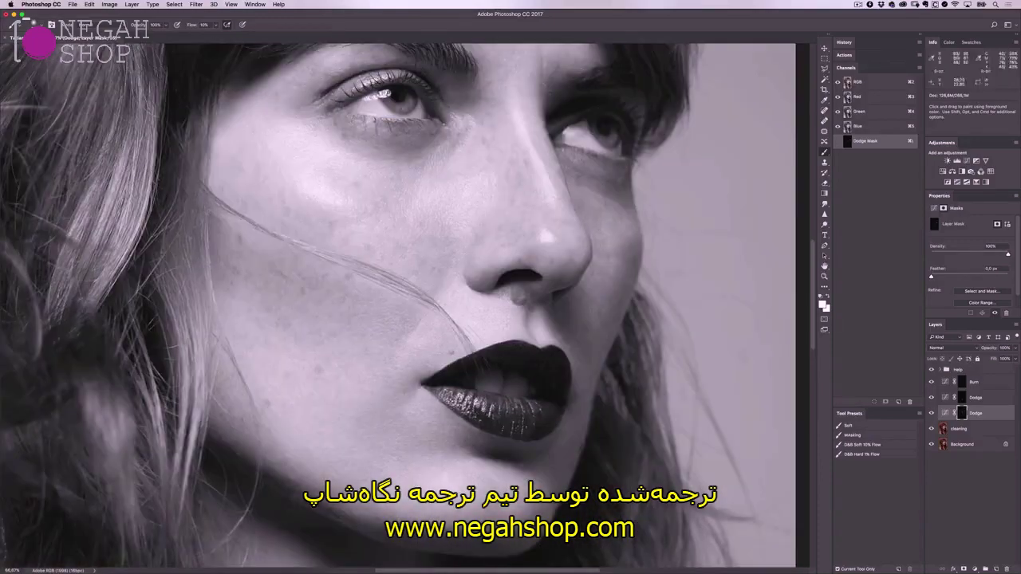
{"action": "scroll", "coordinate": [451, 299], "scroll_direction": "down", "scroll_amount": 1}
{"action": "scroll", "coordinate": [451, 298], "scroll_direction": "down", "scroll_amount": 2}
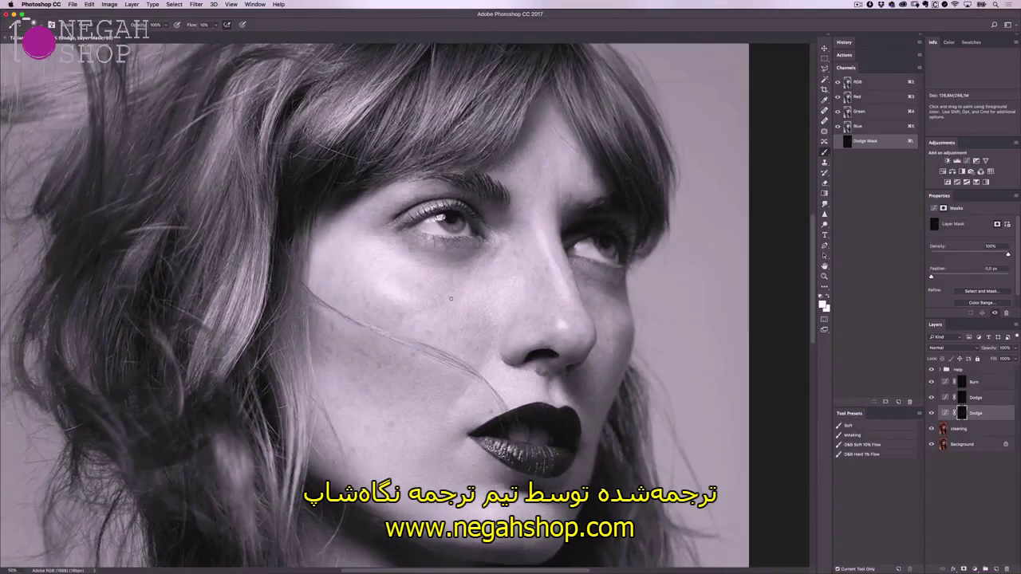
Step: Lighten the forehead area above the nose on the upper Dodge layer's mask, and compare the image with the D&B group off and on
{"action": "key", "text": "alt+bracketright"}
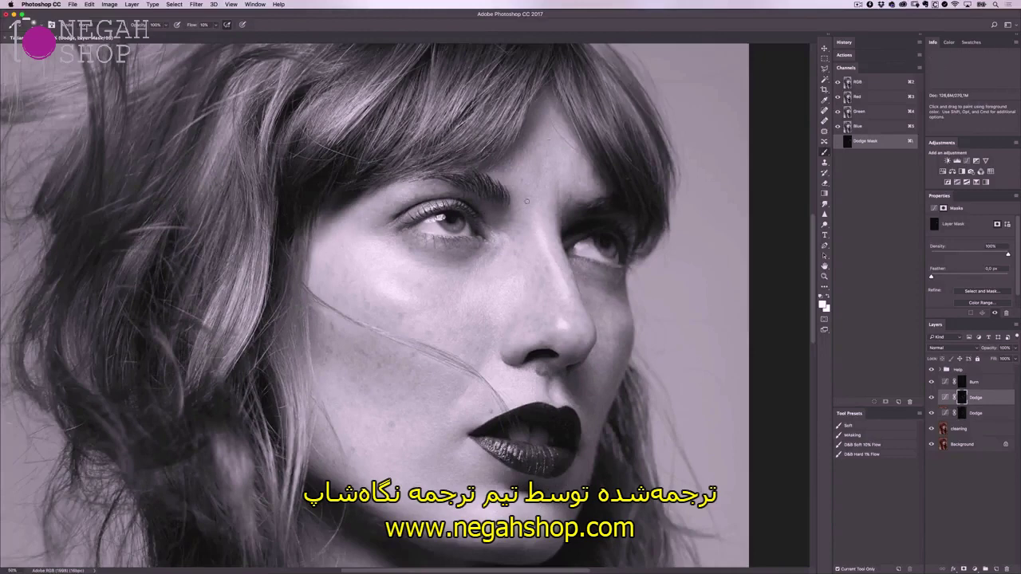
{"action": "left_click_drag", "start_coordinate": [526, 201], "coordinate": [547, 100]}
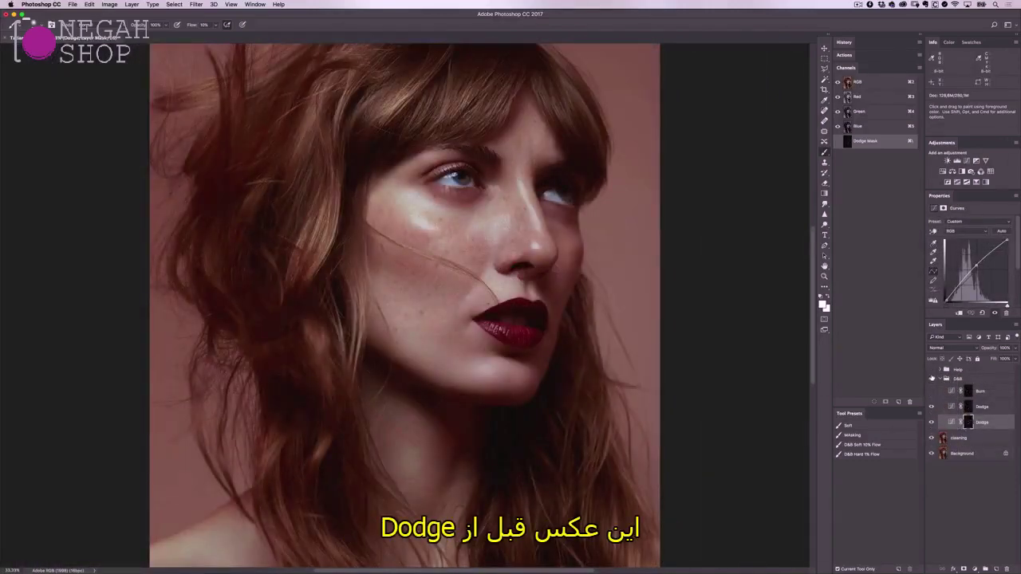
{"action": "left_click", "coordinate": [932, 379]}
{"action": "left_click", "coordinate": [931, 379]}
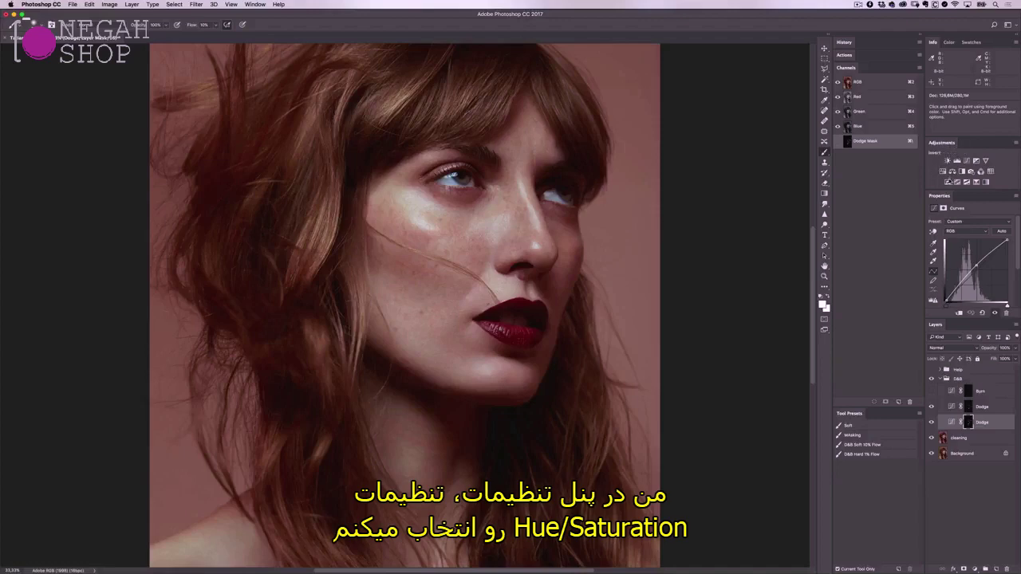
Step: Add a Hue/Saturation layer clipped to the lower Dodge layer and reduce its saturation to about -36
{"action": "left_click", "coordinate": [943, 172]}
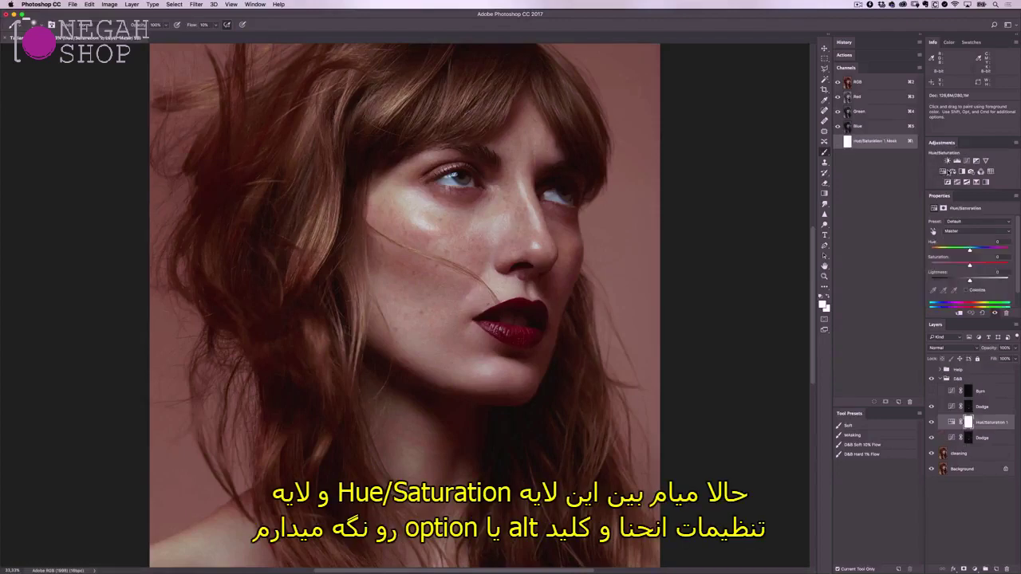
{"action": "left_click", "coordinate": [988, 429], "text": "alt"}
{"action": "left_click_drag", "start_coordinate": [970, 266], "coordinate": [964, 267]}
Step: Compare the skin color up close on the face with the Hue/Saturation layer off and on
{"action": "key", "text": "z"}
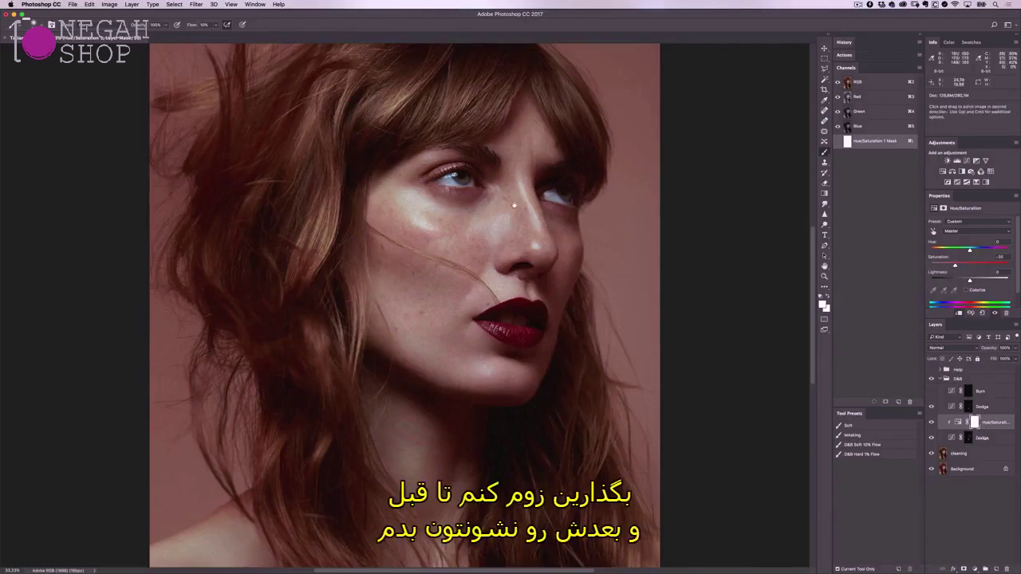
{"action": "left_click", "coordinate": [471, 186]}
{"action": "left_click", "coordinate": [470, 185]}
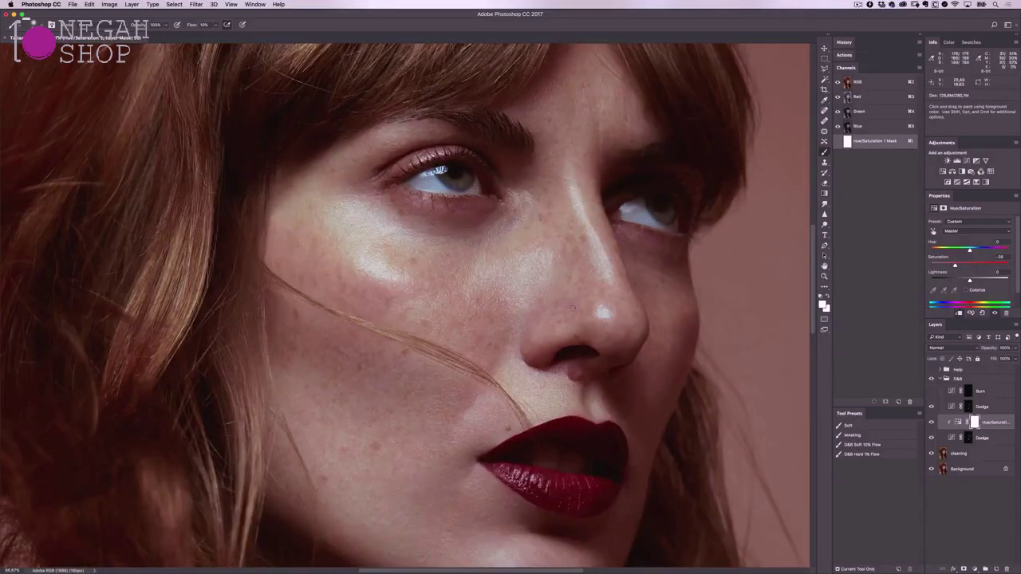
{"action": "scroll", "coordinate": [572, 307], "scroll_direction": "up", "scroll_amount": 5}
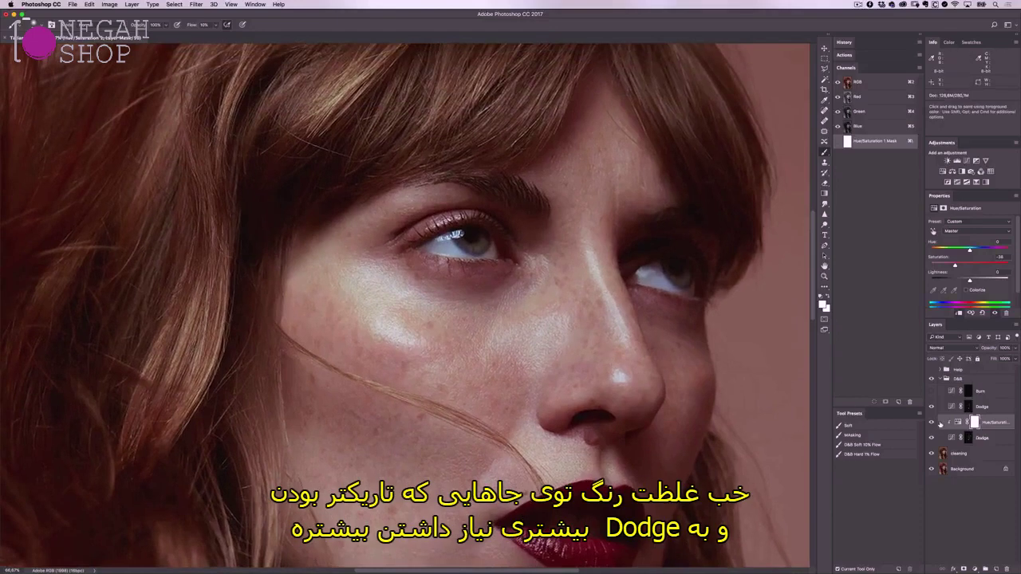
{"action": "left_click", "coordinate": [932, 422]}
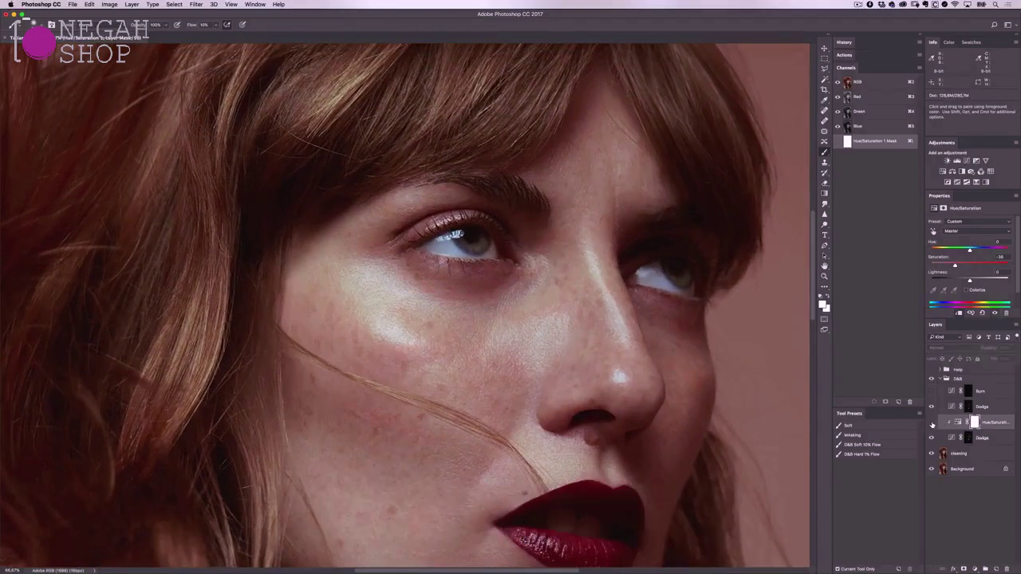
{"action": "left_click", "coordinate": [931, 422]}
Step: Show the Help group, expand it, and change its Curves 1 layer's blending mode to Multiply
{"action": "left_click", "coordinate": [942, 371]}
{"action": "left_click", "coordinate": [931, 370]}
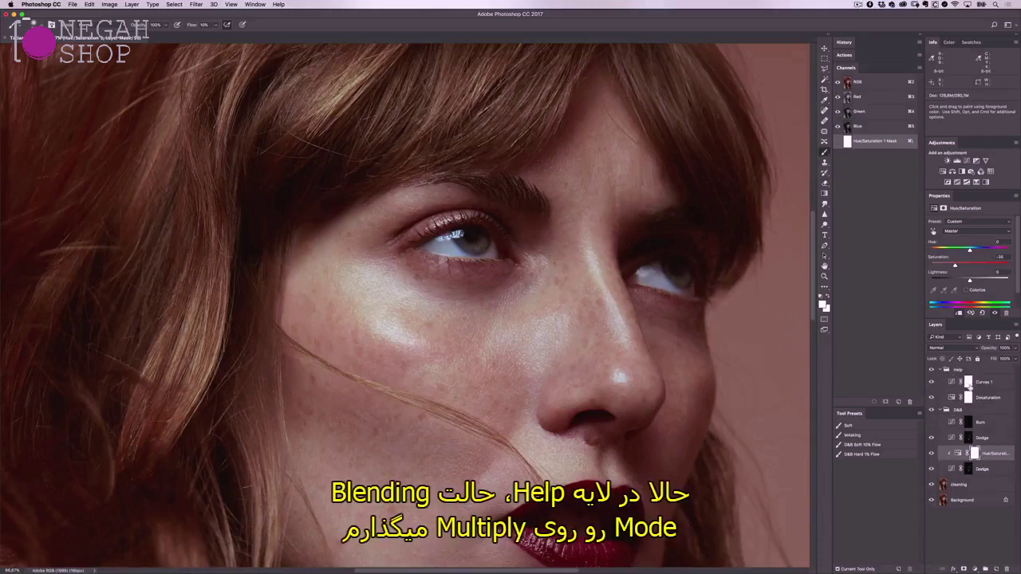
{"action": "left_click", "coordinate": [984, 384]}
{"action": "left_click", "coordinate": [958, 349]}
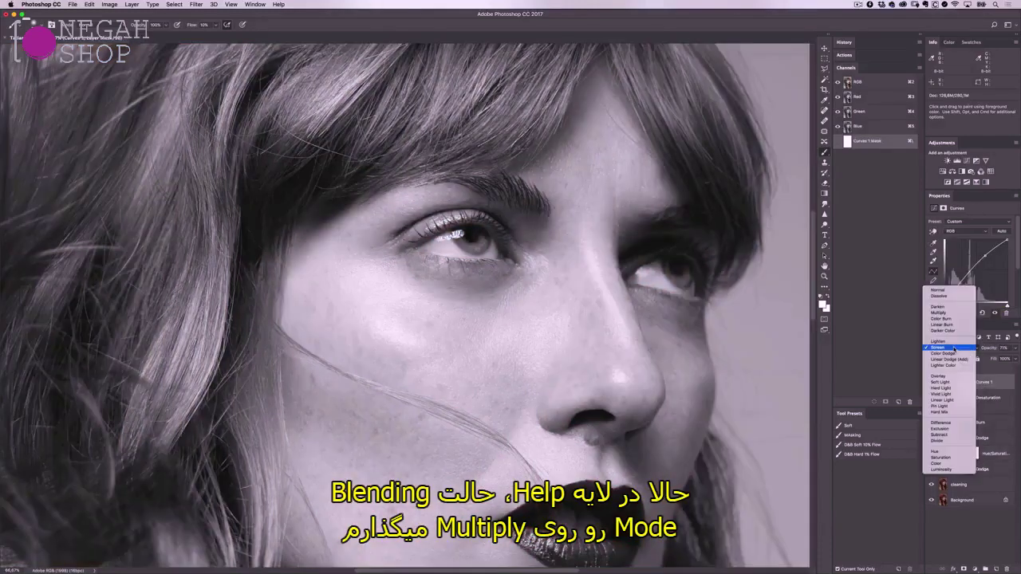
{"action": "left_click", "coordinate": [960, 315]}
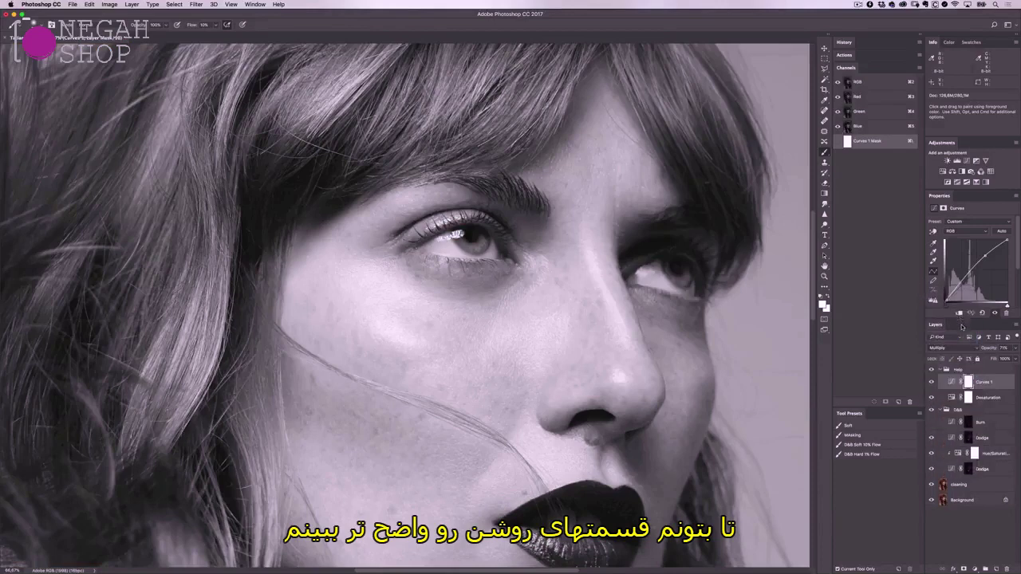
Step: Paint with white on the Burn layer's mask to darken overly bright patches across the face, from the eyes down to the chin
{"action": "left_click", "coordinate": [969, 422]}
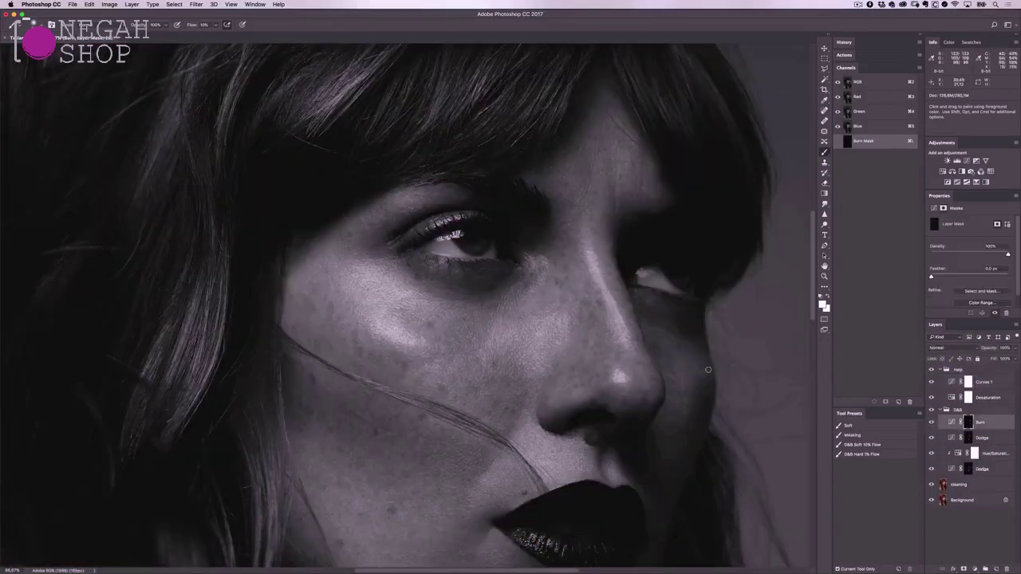
{"action": "key", "text": "super+plus"}
{"action": "key", "text": "super+minus"}
{"action": "key", "text": "super+minus"}
{"action": "key", "text": "super+minus"}
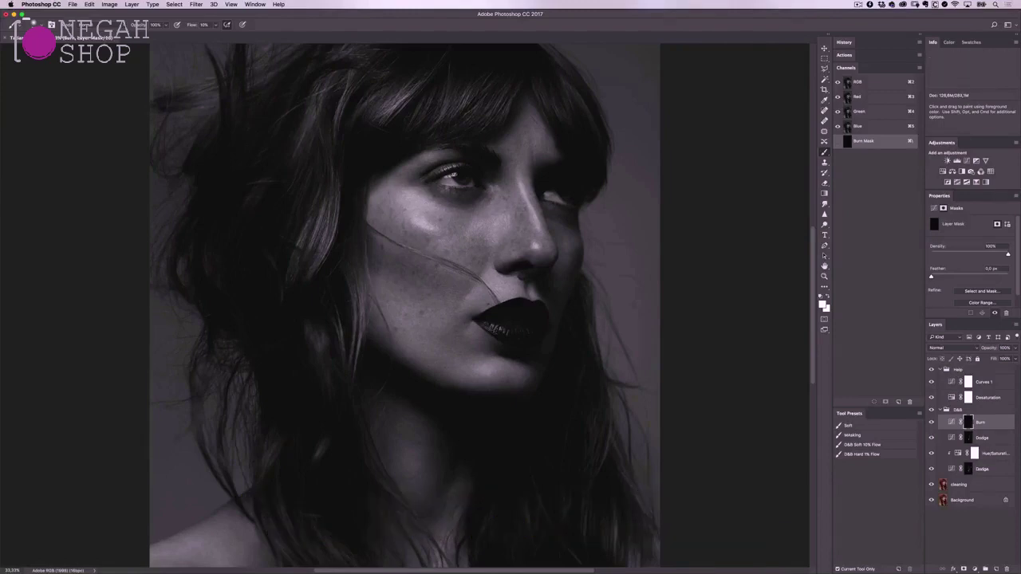
{"action": "key", "text": "super+equal"}
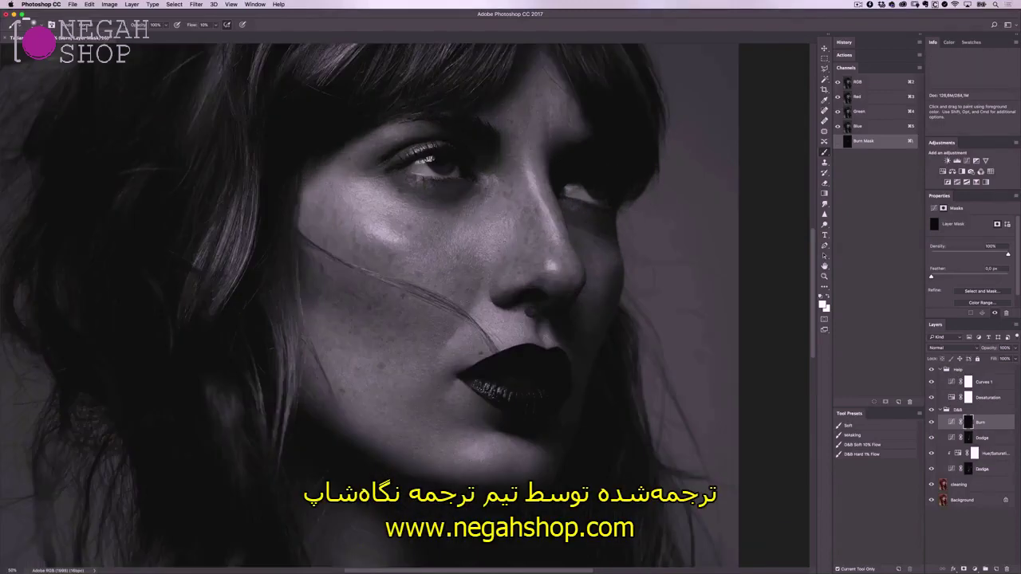
{"action": "key", "text": "super+equal"}
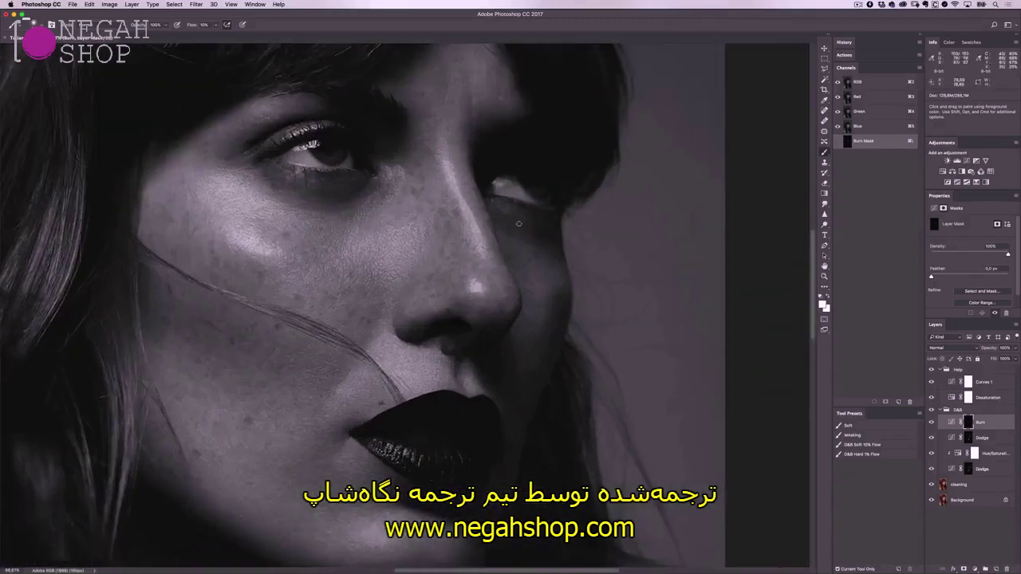
{"action": "scroll", "coordinate": [543, 322], "scroll_direction": "left", "scroll_amount": 5}
{"action": "scroll", "coordinate": [543, 321], "scroll_direction": "down", "scroll_amount": 3}
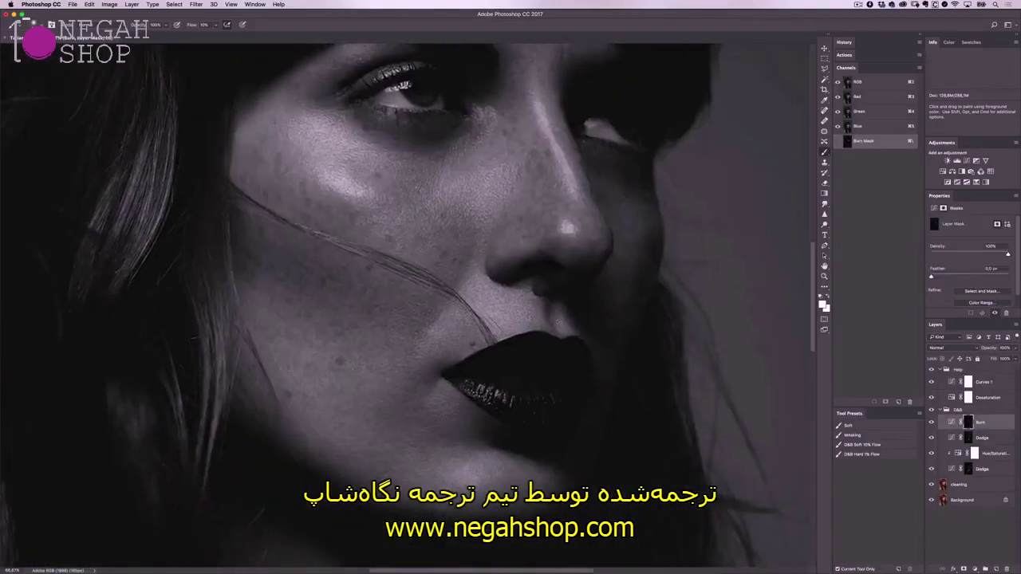
{"action": "scroll", "coordinate": [458, 343], "scroll_direction": "down", "scroll_amount": 2}
{"action": "scroll", "coordinate": [458, 343], "scroll_direction": "right", "scroll_amount": 2}
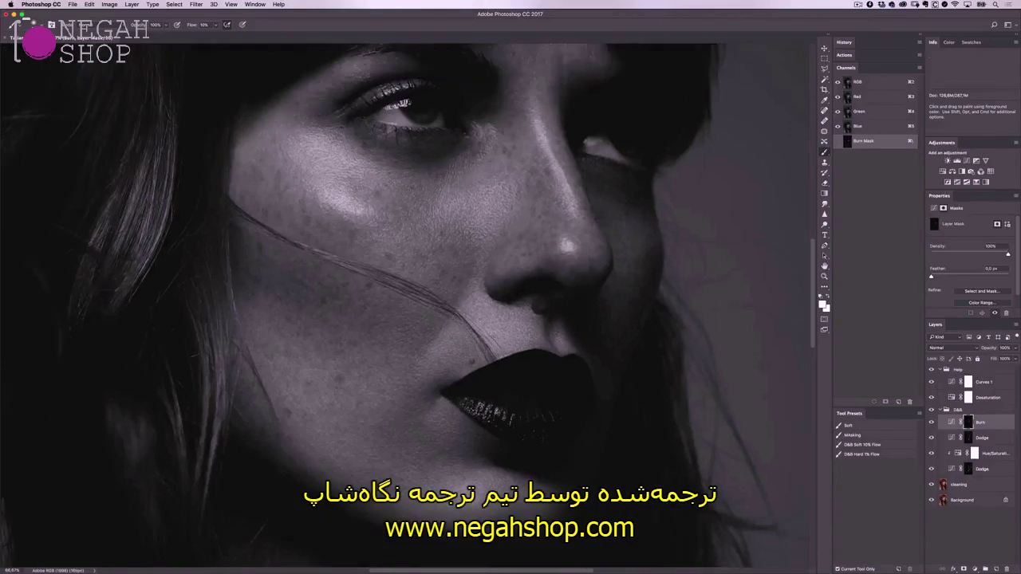
{"action": "scroll", "coordinate": [458, 343], "scroll_direction": "down", "scroll_amount": 3}
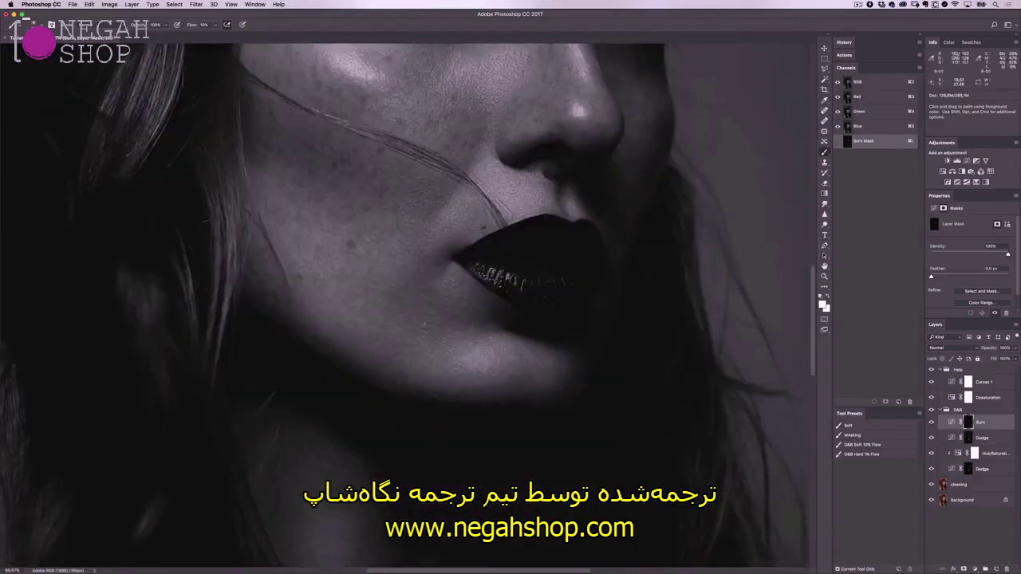
Step: Inspect the dodged and burned tones across the face and the whole portrait at different magnifications
{"action": "key", "text": "super+minus"}
{"action": "key", "text": "super+minus"}
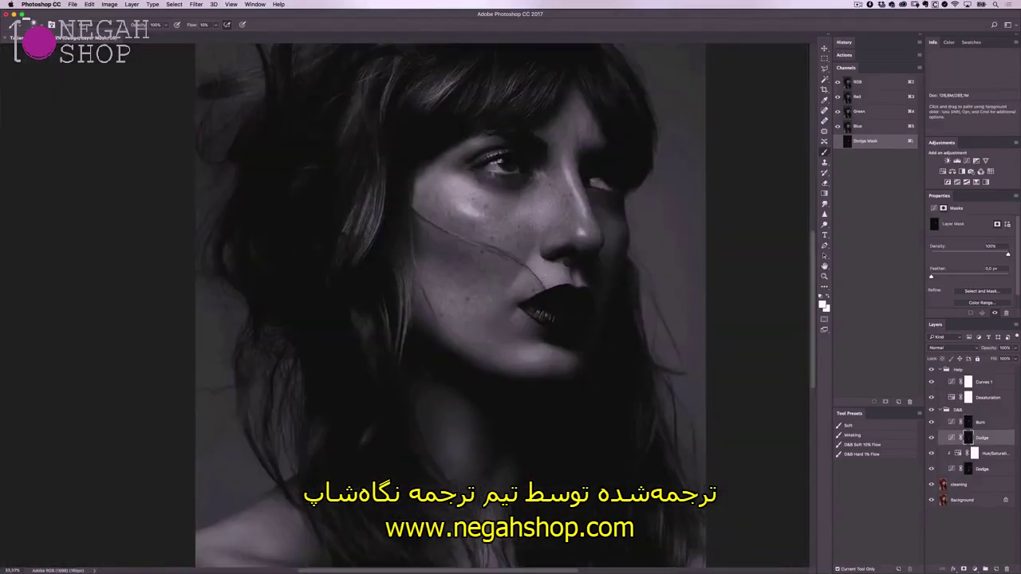
{"action": "key", "text": "super+plus"}
{"action": "key", "text": "super+plus"}
{"action": "key", "text": "super+minus"}
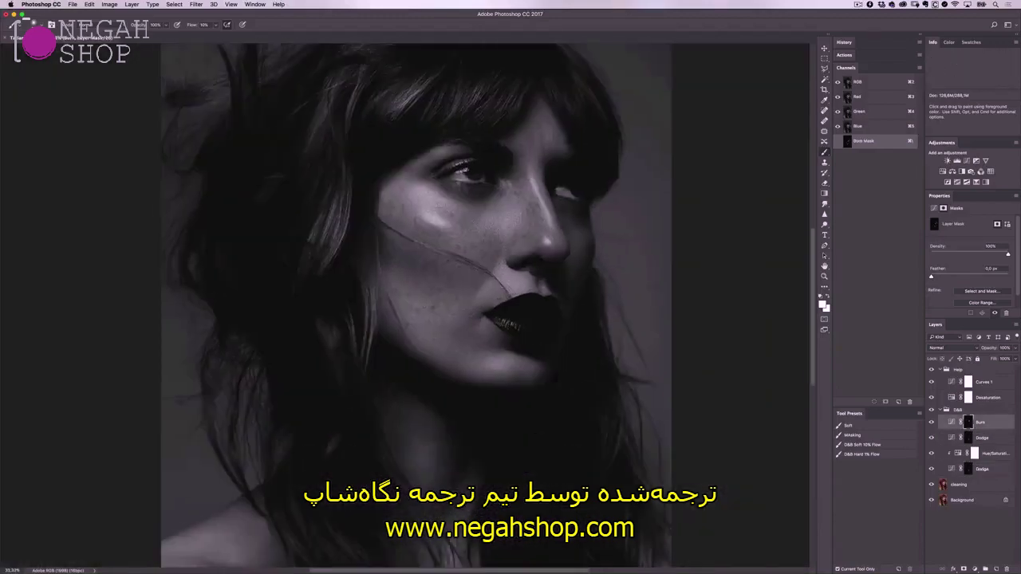
{"action": "key", "text": "super+minus"}
{"action": "scroll", "coordinate": [299, 449], "scroll_direction": "down", "scroll_amount": 2}
{"action": "scroll", "coordinate": [299, 449], "scroll_direction": "up", "scroll_amount": 4}
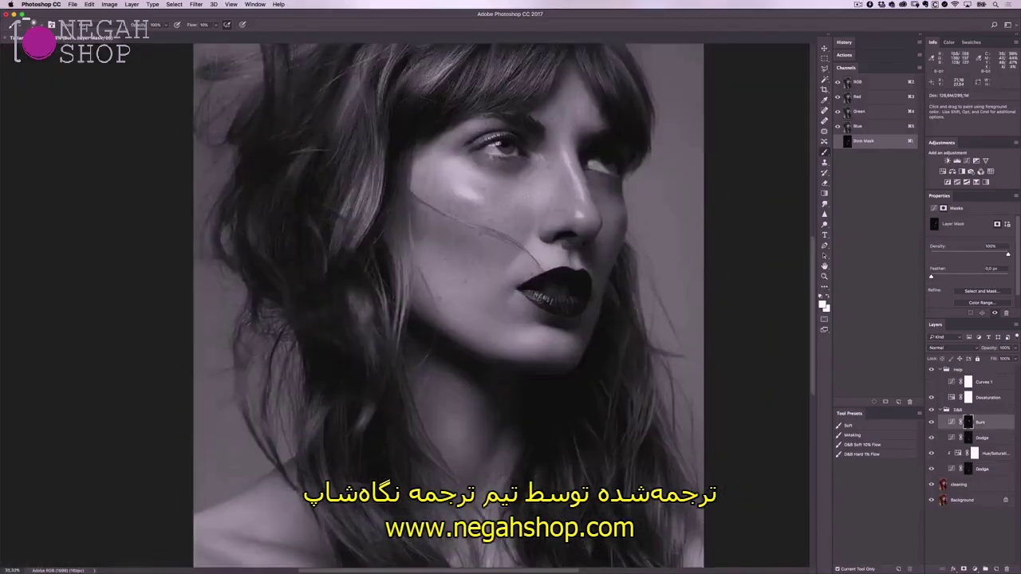
{"action": "key", "text": "super+plus"}
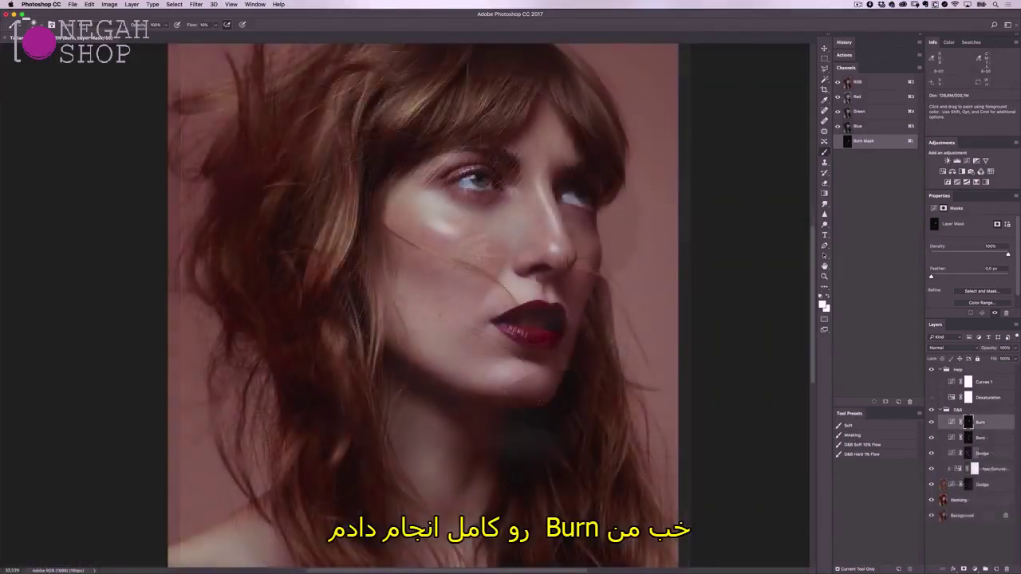
Step: Compare the portrait with the Burn layers off and on, and with the whole D&B group off and on
{"action": "left_click", "coordinate": [930, 438]}
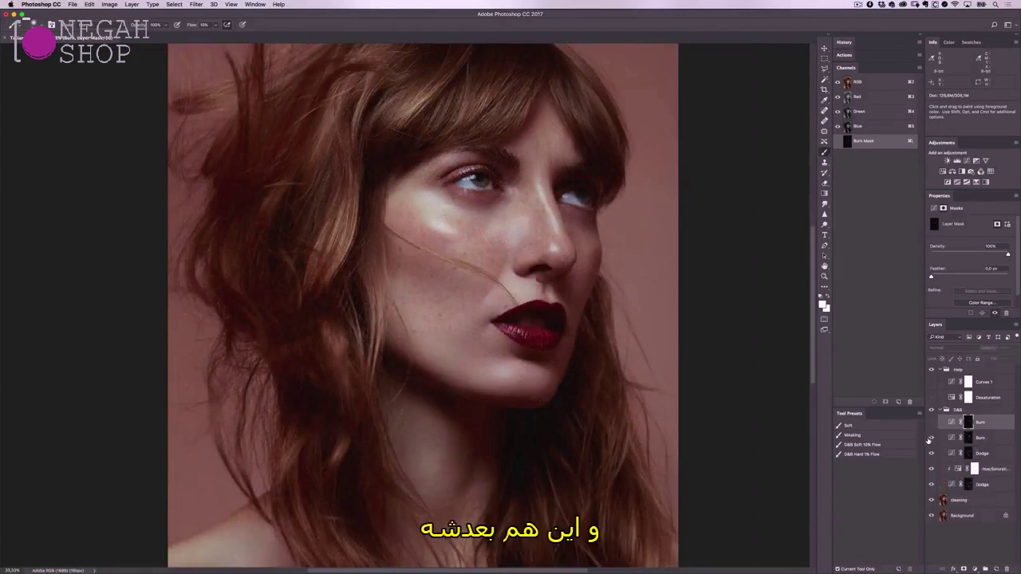
{"action": "left_click", "coordinate": [930, 438]}
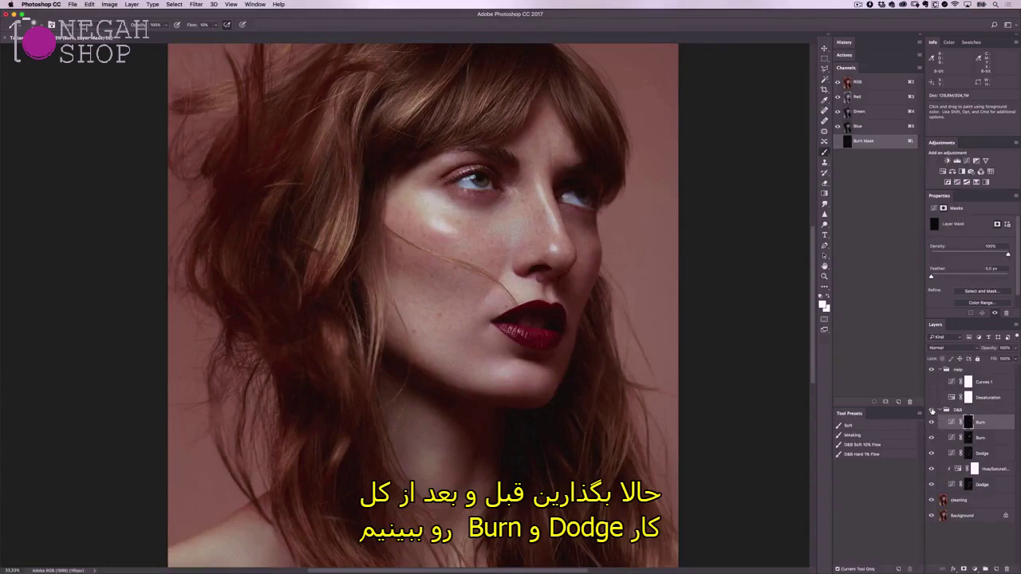
{"action": "left_click", "coordinate": [932, 412]}
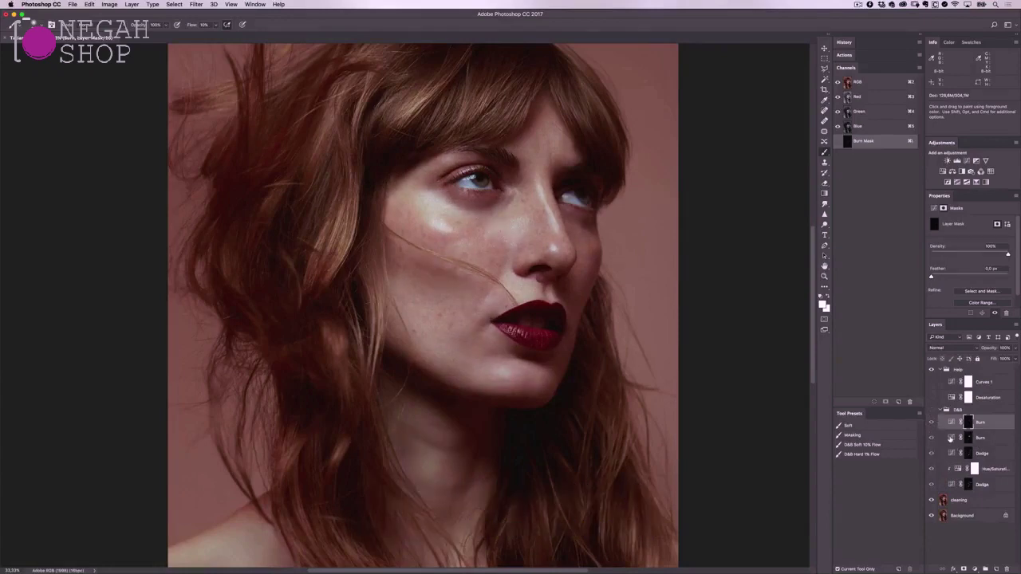
{"action": "left_click", "coordinate": [931, 411]}
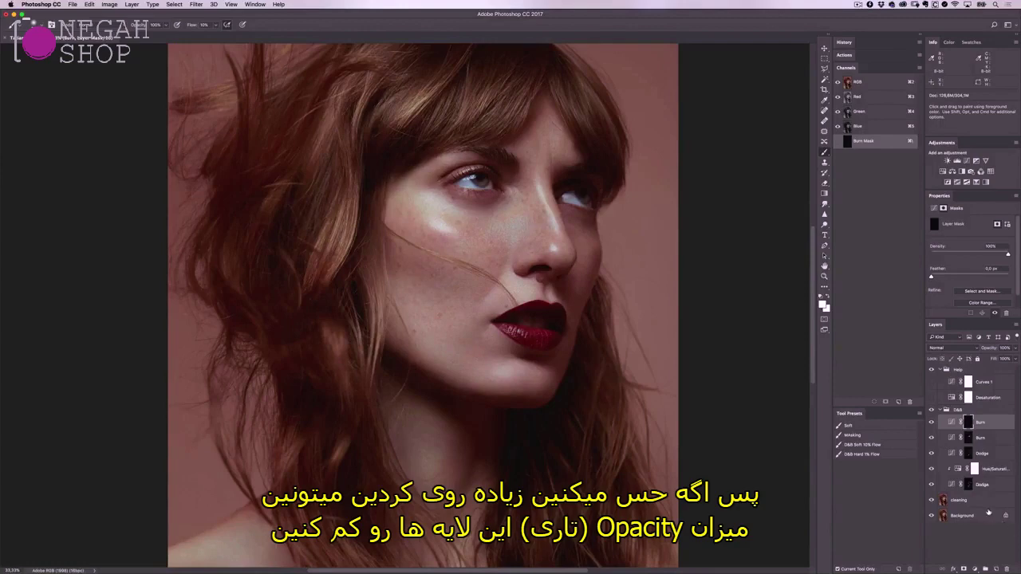
Step: Lower the D&B group's opacity to preview a weaker dodge and burn effect, and restore it to 100%
{"action": "left_click", "coordinate": [991, 411]}
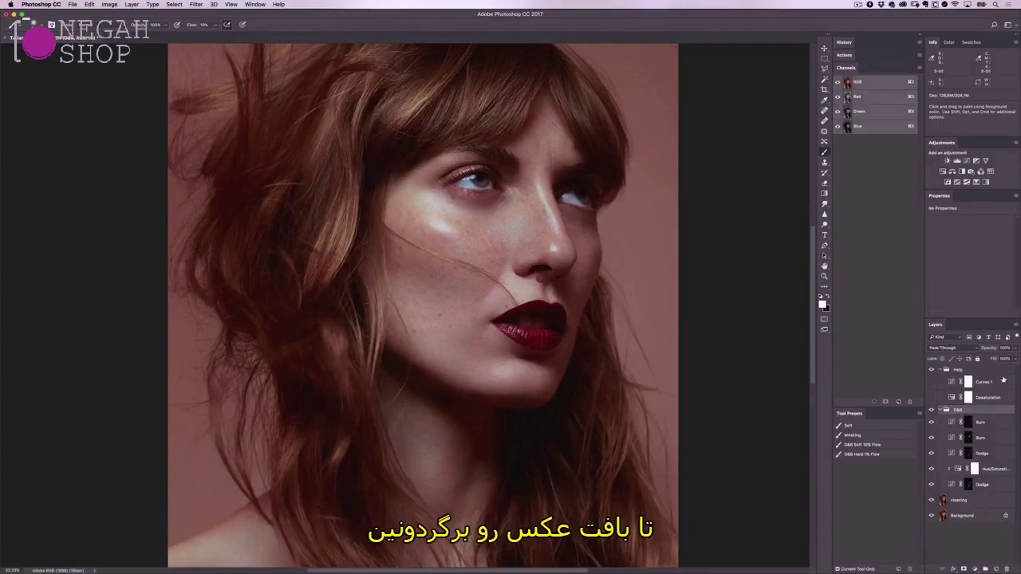
{"action": "left_click", "coordinate": [1016, 359]}
{"action": "left_click_drag", "start_coordinate": [1016, 360], "coordinate": [996, 375]}
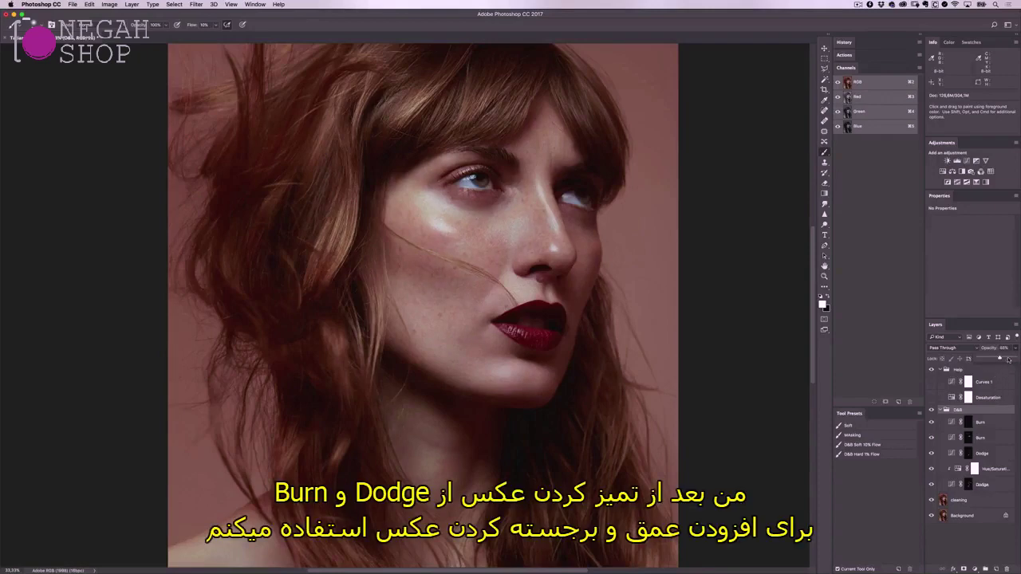
{"action": "left_click_drag", "start_coordinate": [997, 360], "coordinate": [1018, 377]}
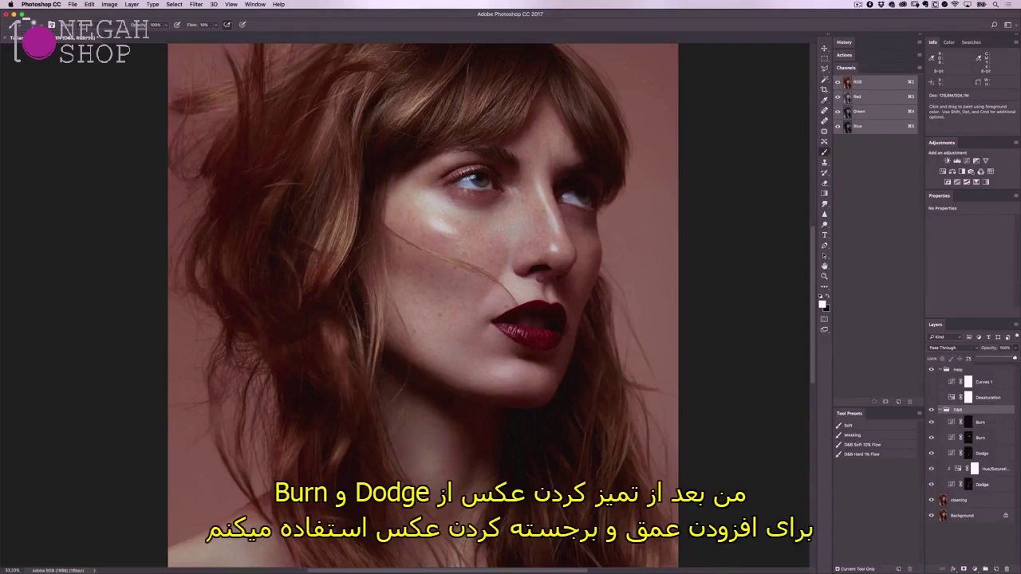